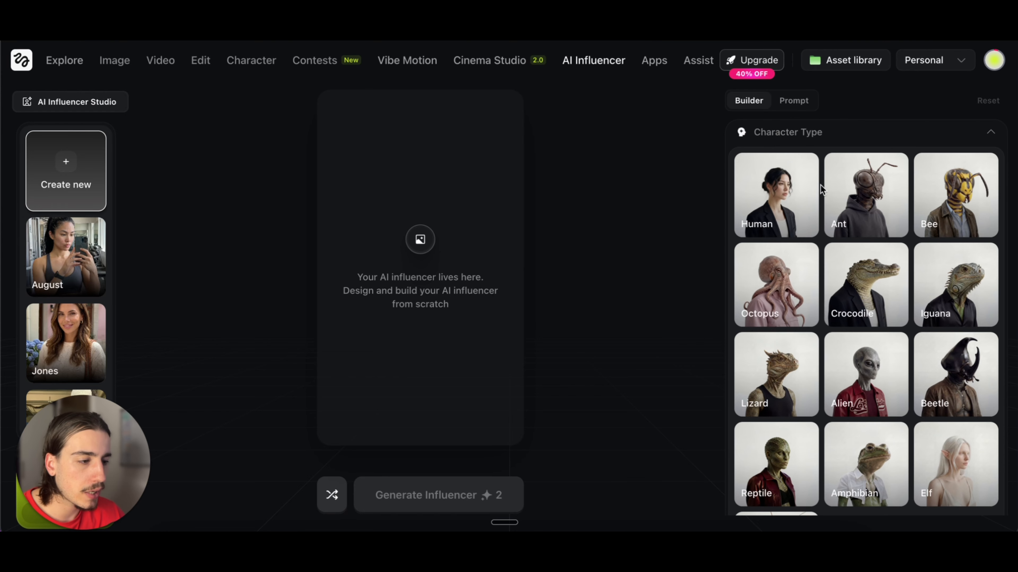
- Examine the influencer builder's options, from character type, gender, ethnicity, skin and age to the advanced face settings for eyes, mouth and ears
scroll(831, 166, down, 2)
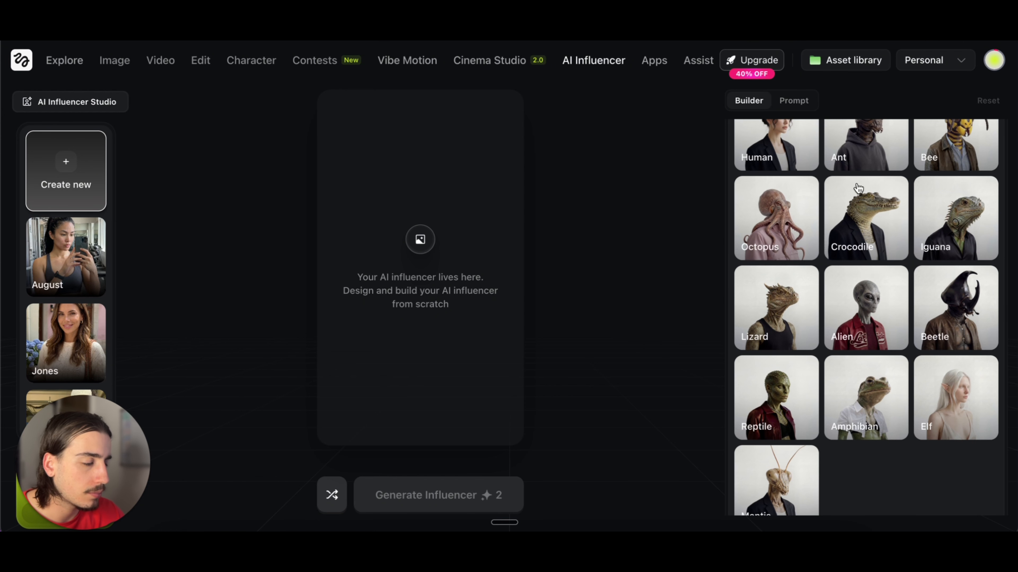
scroll(857, 209, down, 1)
scroll(857, 209, down, 2)
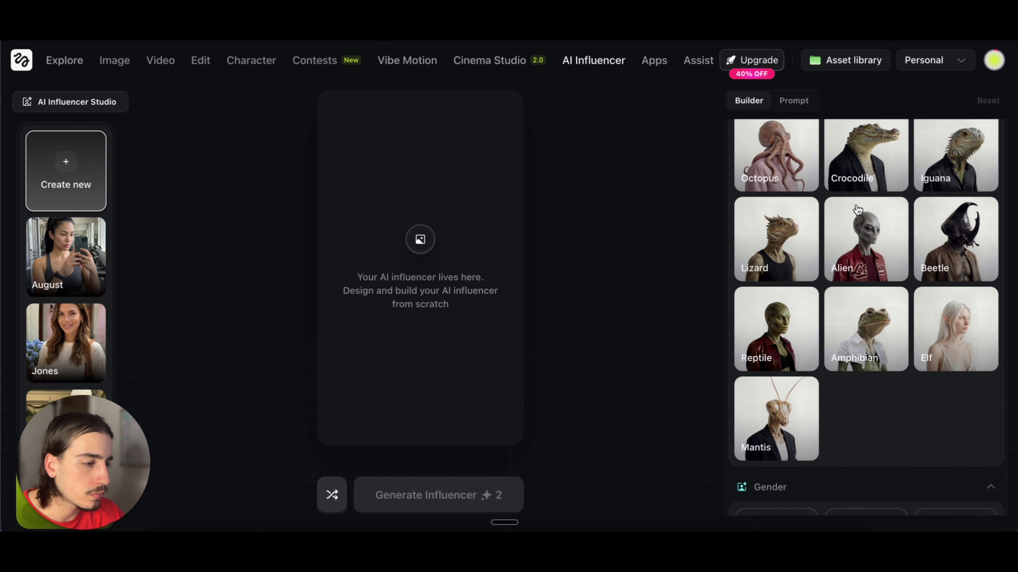
scroll(825, 176, up, 3)
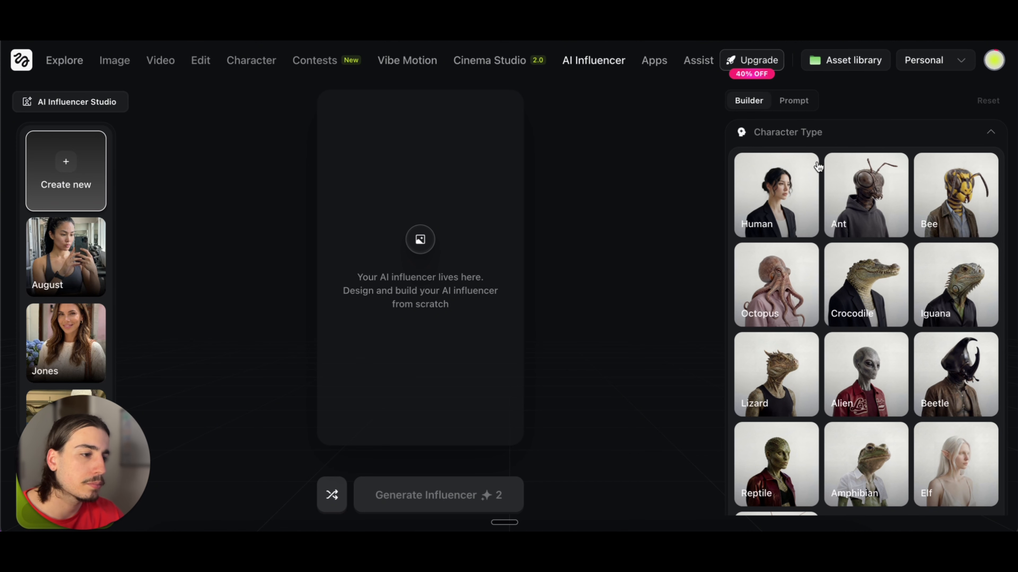
scroll(818, 247, down, 5)
scroll(818, 247, down, 10)
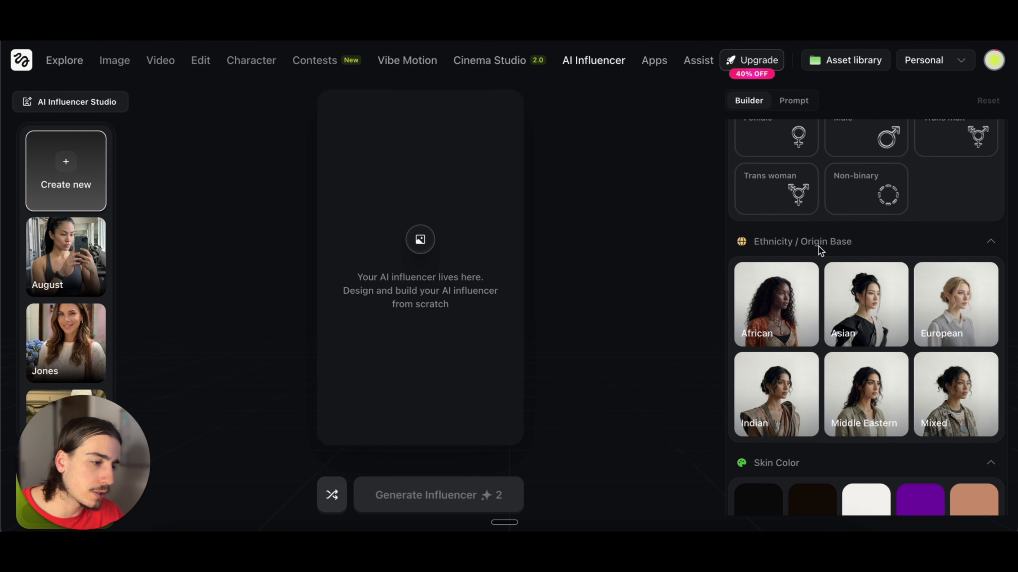
scroll(820, 251, down, 10)
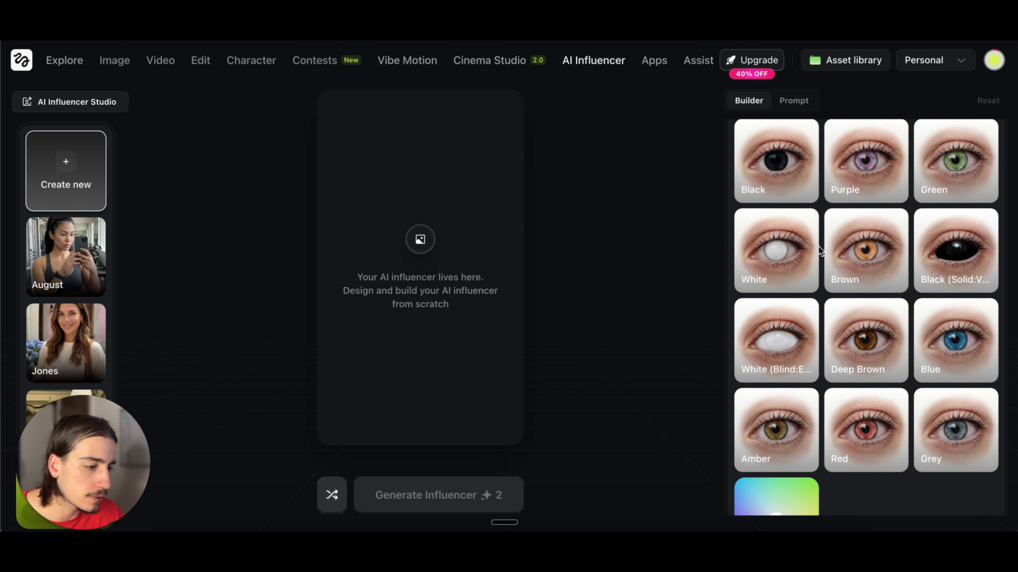
scroll(818, 247, down, 8)
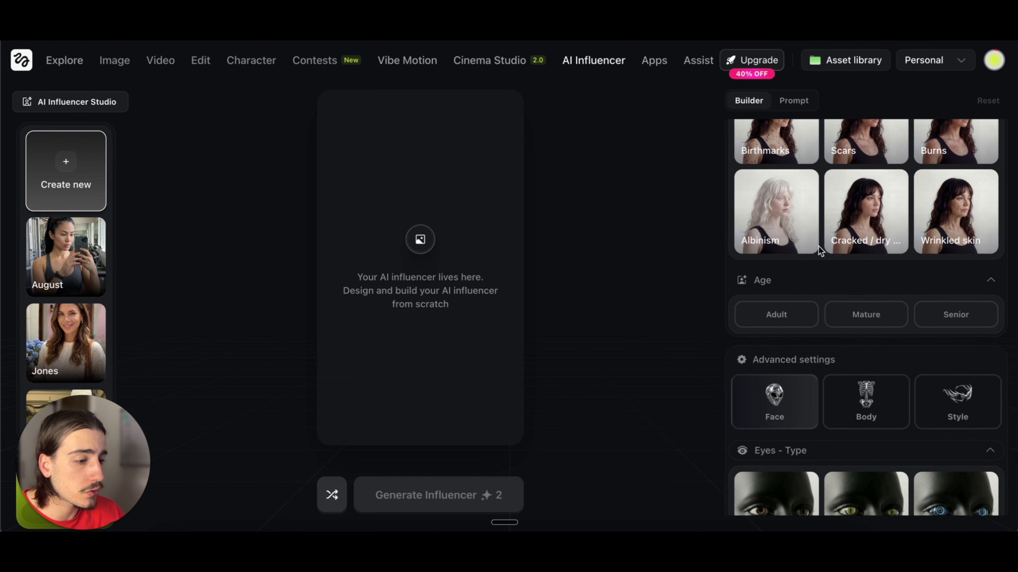
scroll(811, 305, down, 2)
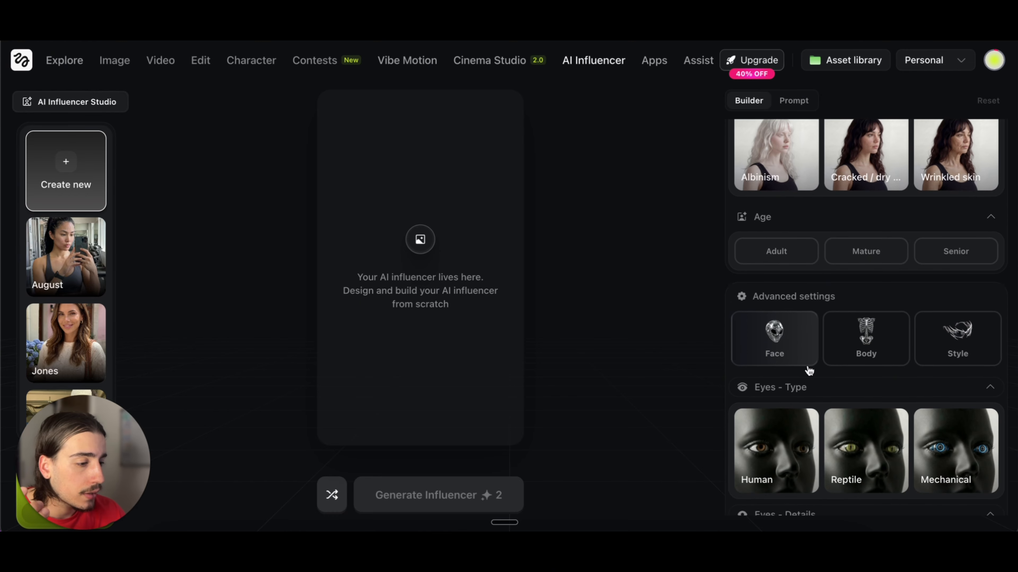
scroll(808, 368, down, 4)
scroll(862, 304, down, 6)
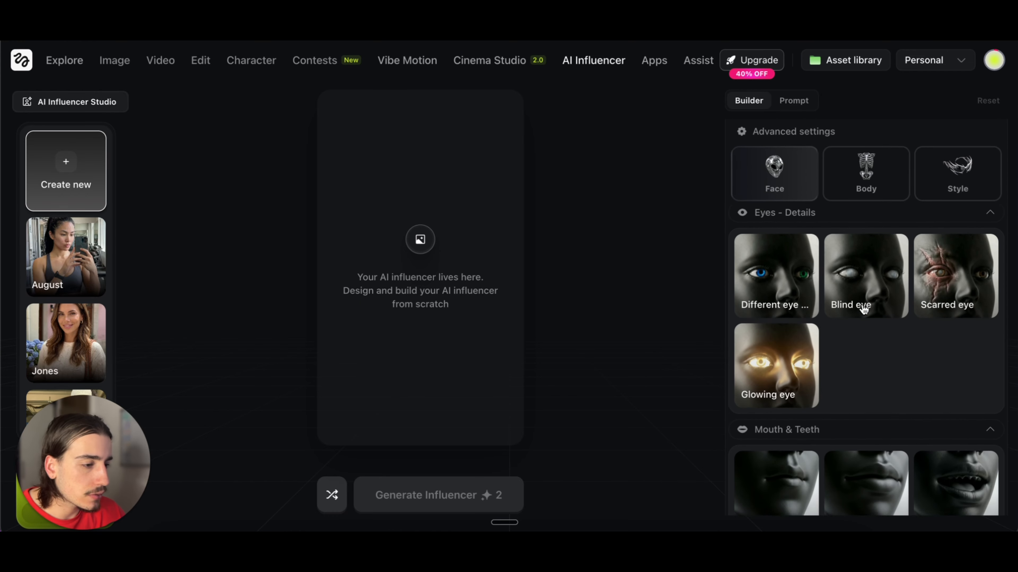
scroll(883, 261, down, 5)
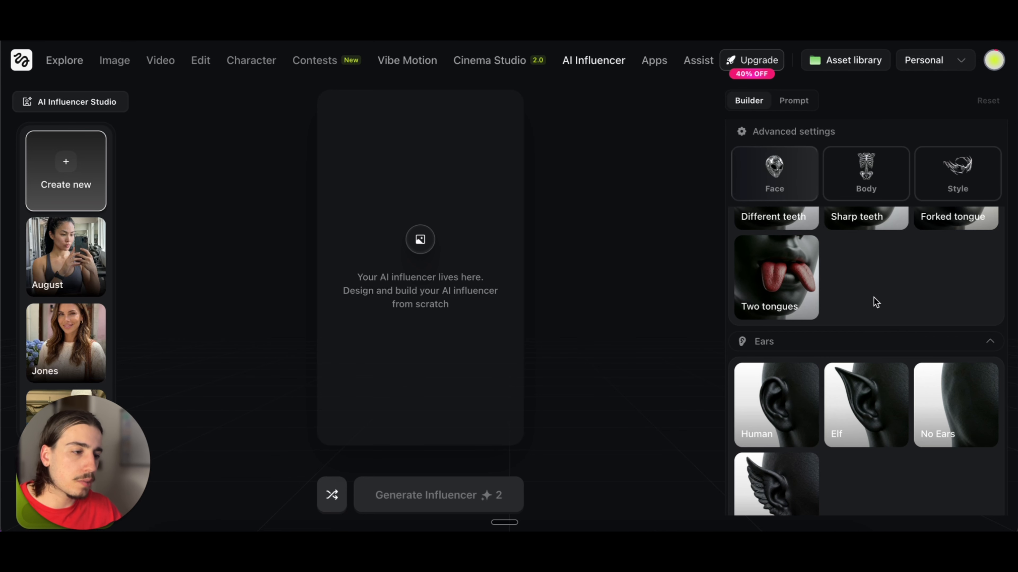
- Show the text prompt of the August influencer and skim it from beginning to end
click(790, 104)
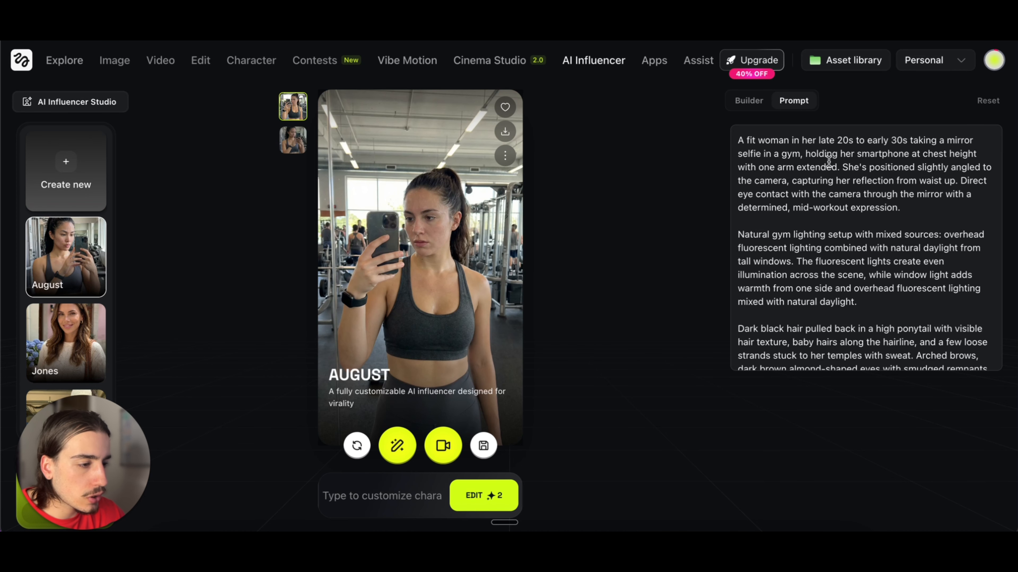
scroll(824, 204, down, 2)
scroll(814, 239, down, 6)
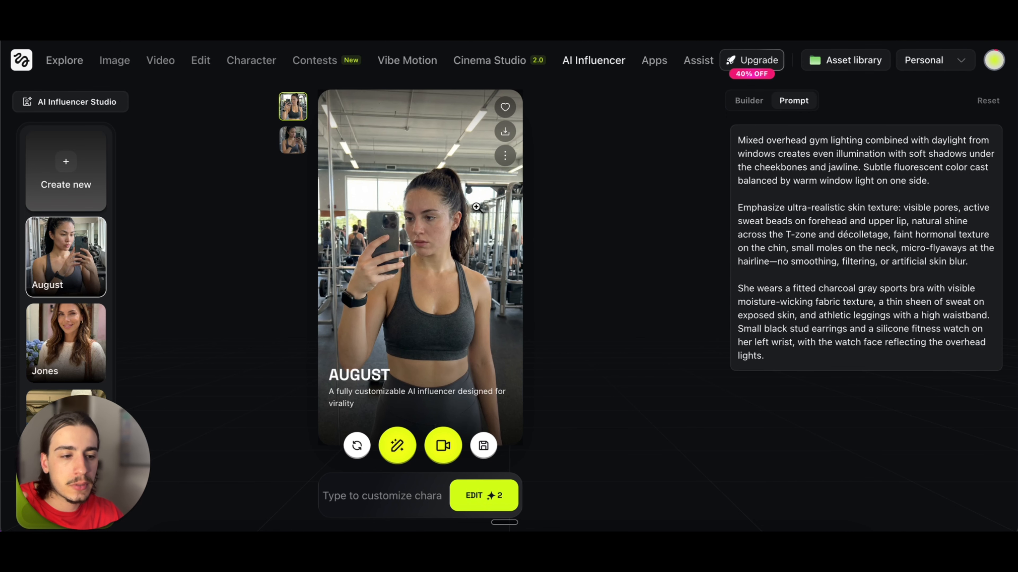
scroll(759, 245, up, 8)
scroll(760, 244, down, 5)
scroll(759, 245, down, 5)
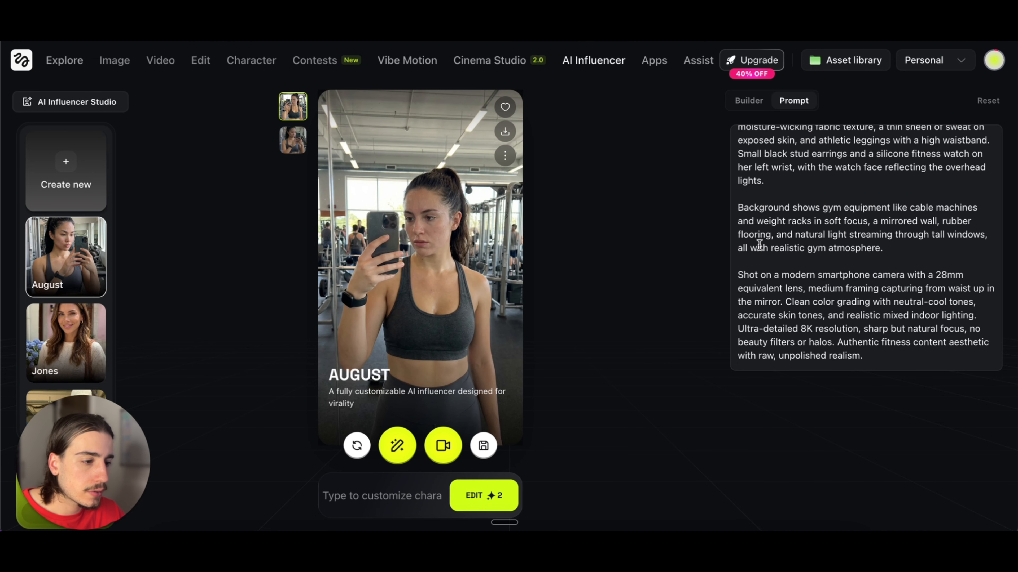
scroll(789, 203, up, 10)
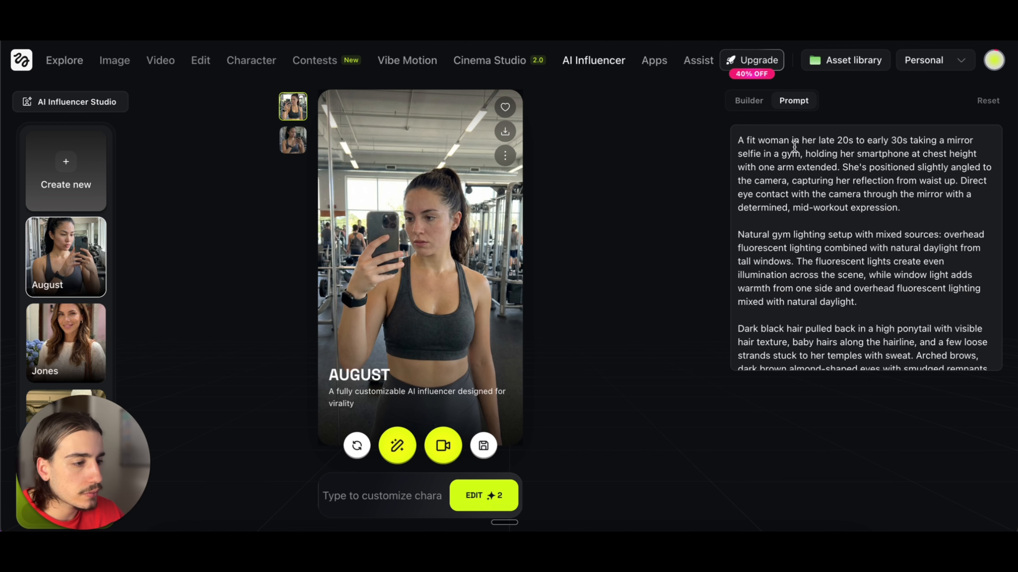
- Read August's prompt paragraph by paragraph, covering lighting, hair, skin texture, clothing, background and camera, and highlight the 8K detail wording
scroll(920, 221, down, 1)
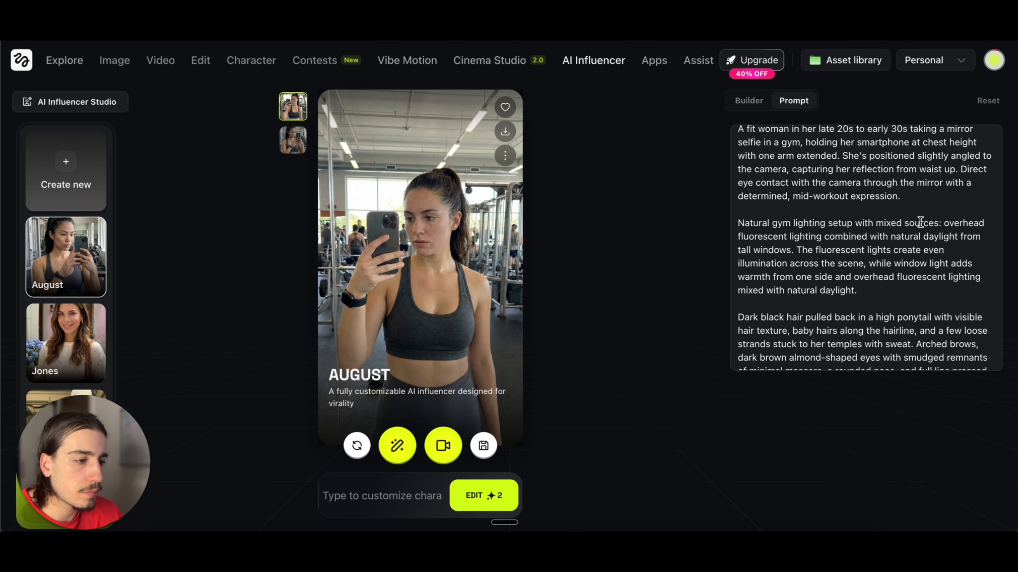
scroll(920, 221, down, 2)
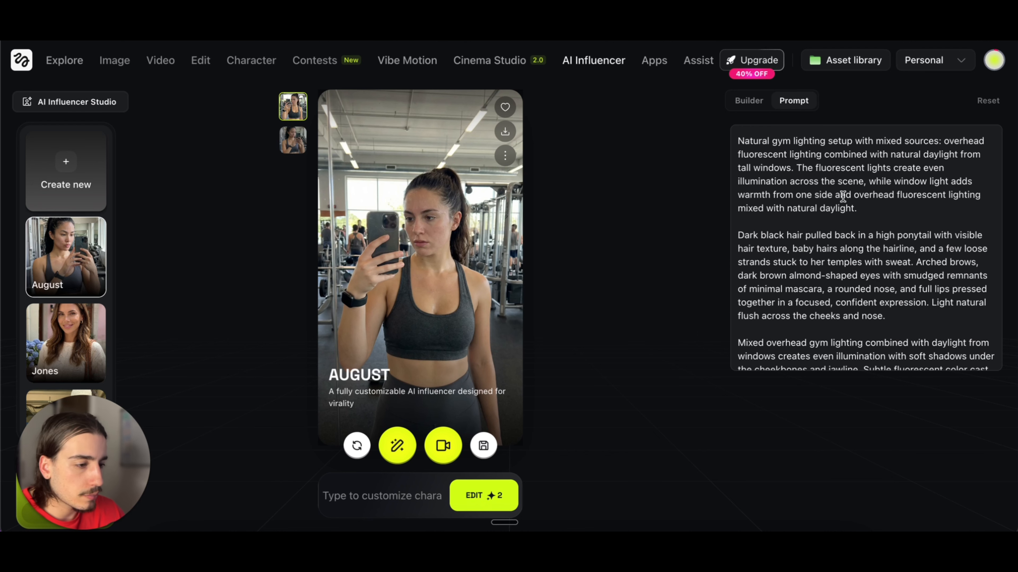
scroll(841, 197, down, 1)
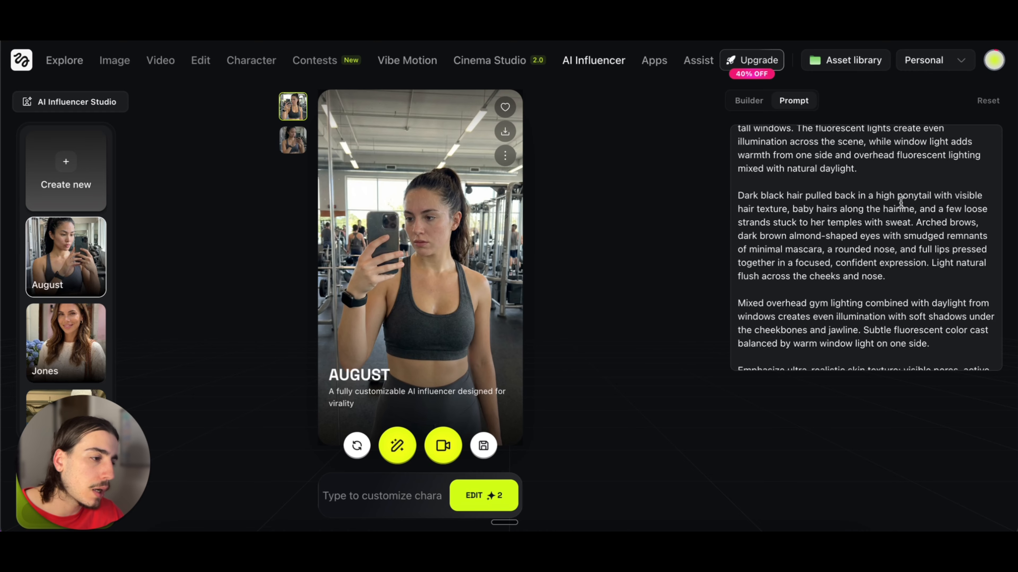
scroll(877, 230, down, 1)
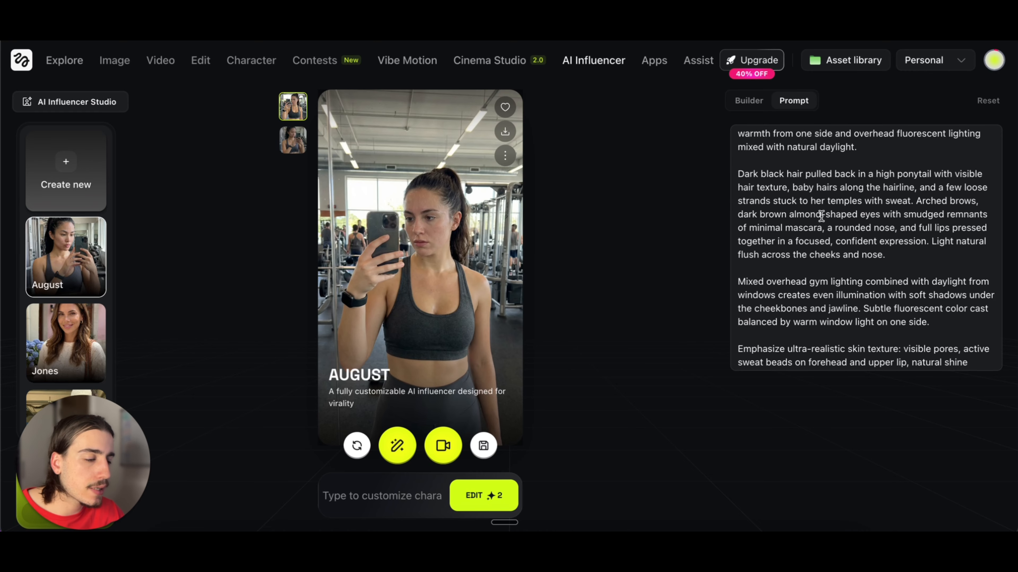
scroll(842, 208, down, 1)
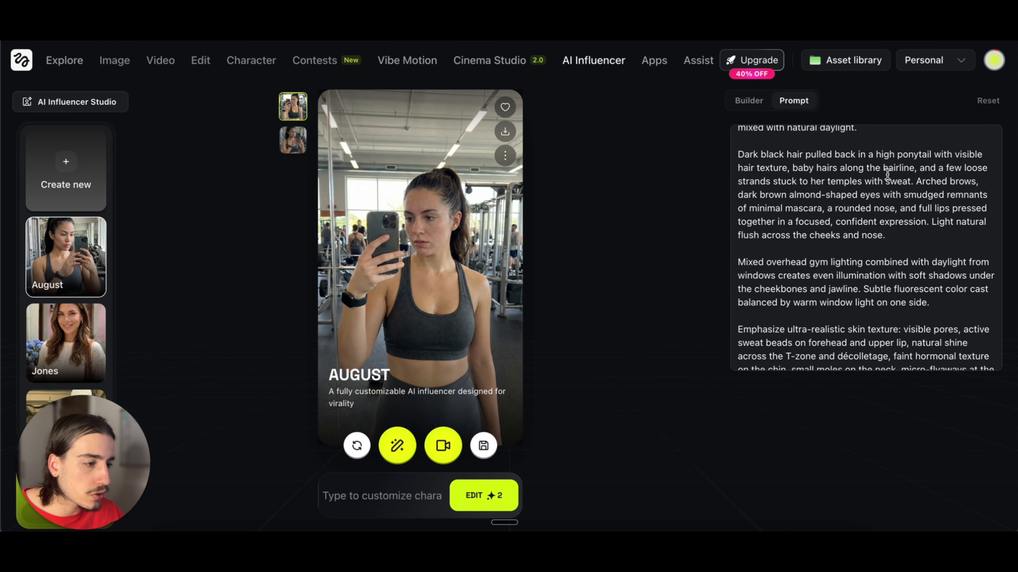
scroll(885, 219, down, 3)
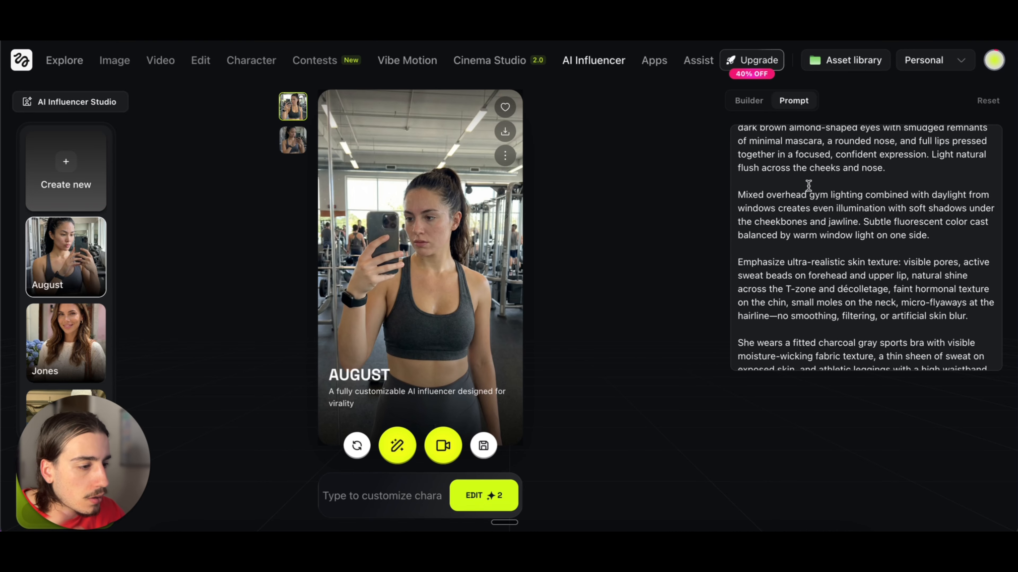
scroll(808, 185, down, 2)
scroll(800, 231, down, 2)
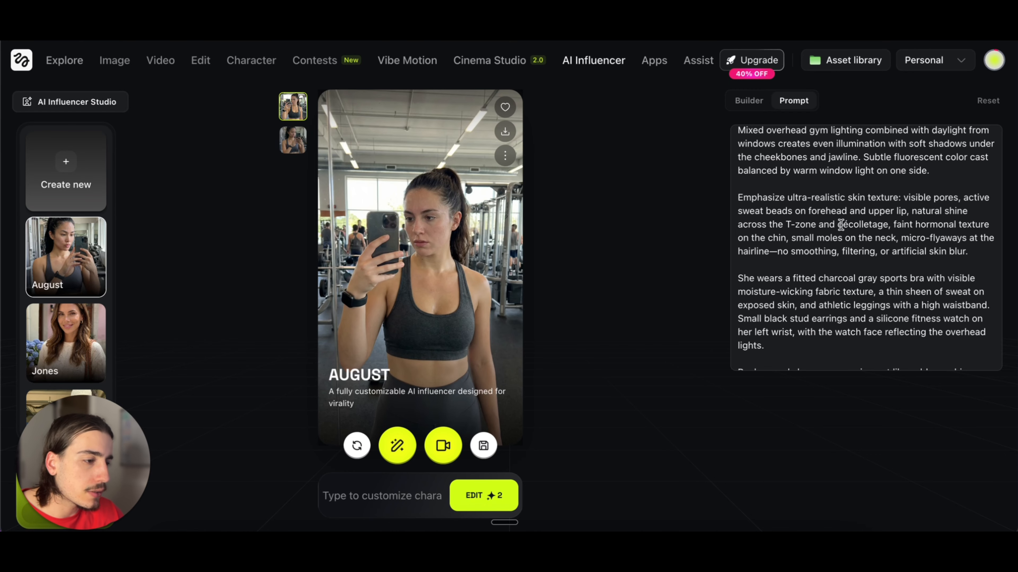
scroll(921, 218, down, 4)
scroll(862, 225, down, 3)
scroll(863, 226, down, 1)
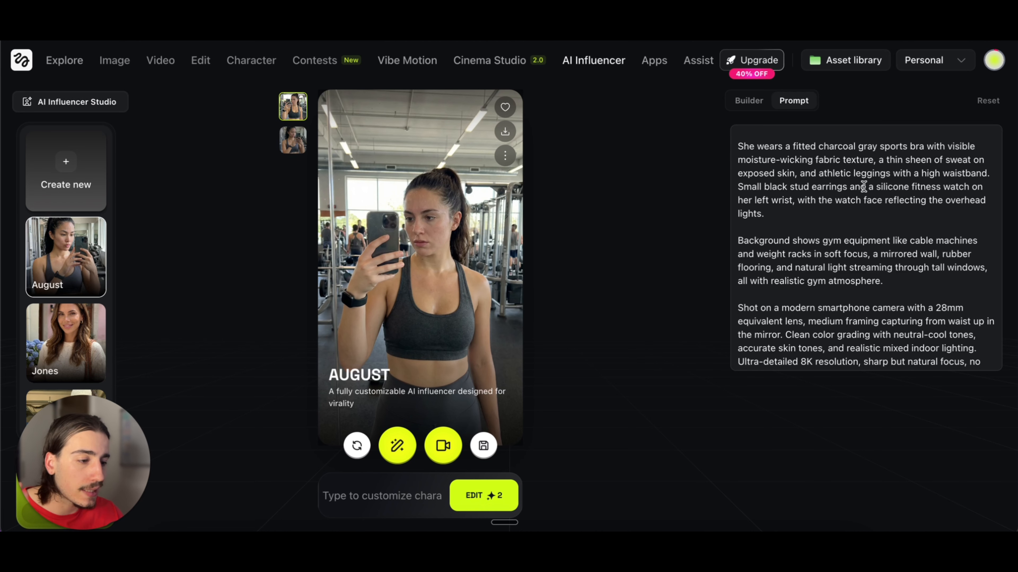
scroll(884, 279, down, 2)
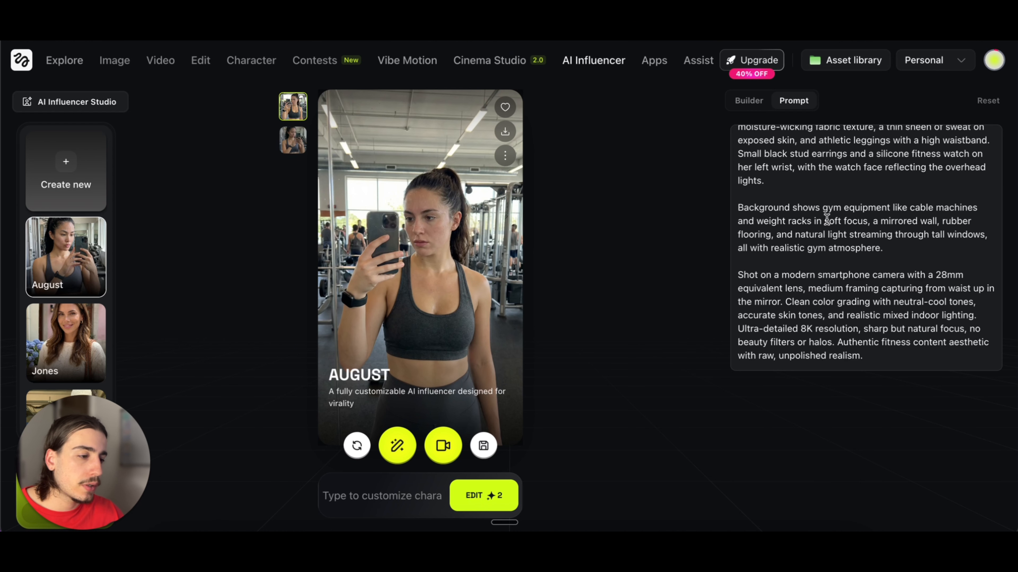
drag(774, 328, 814, 331)
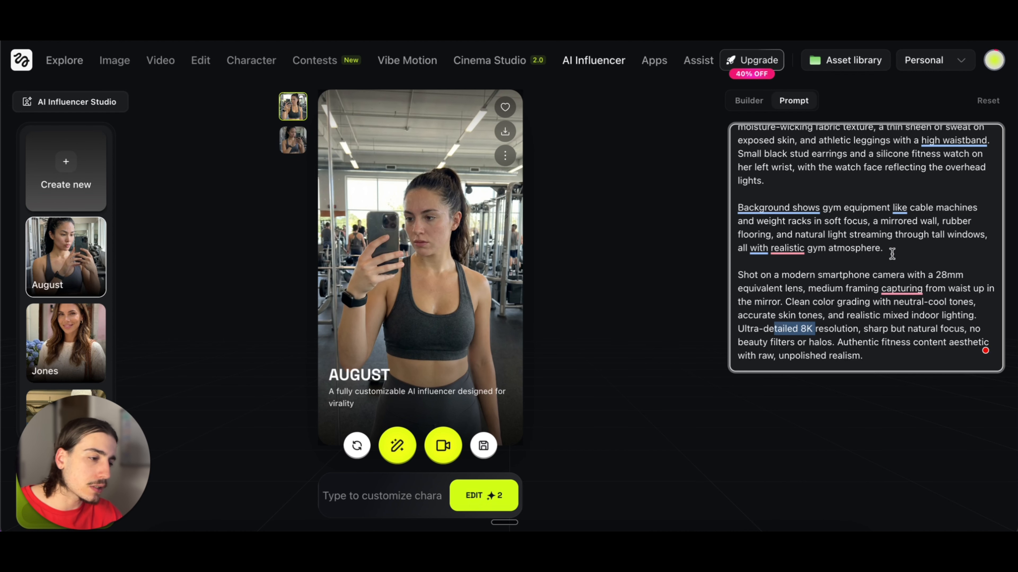
- Switch to Claude, request a prompt for "A fit woman in her late 20s to early 30s taking a mirror selfie in a gym" and review the reply
mouse_move(887, 289)
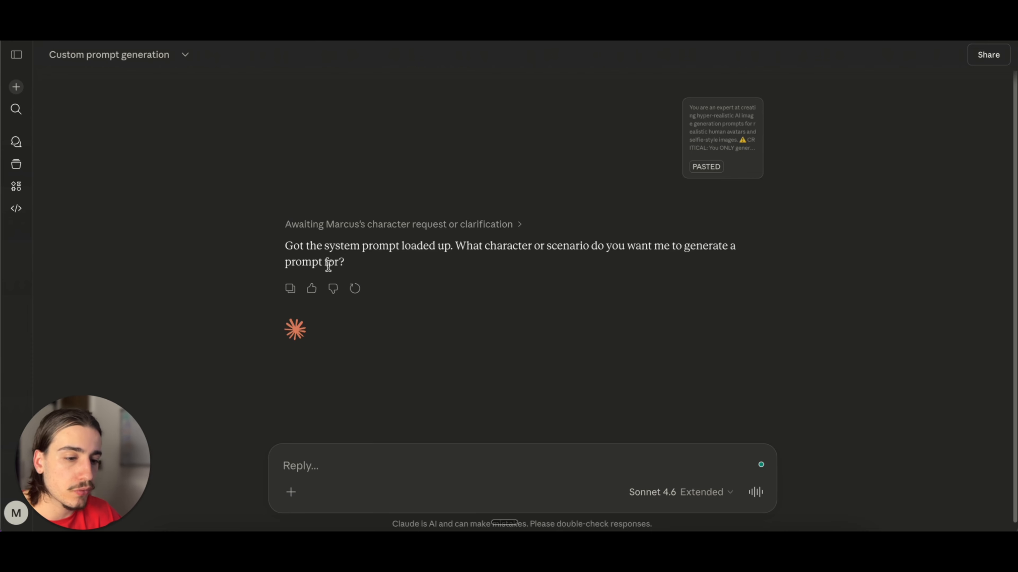
text(A fit woman in her late 20s to early 30s taking a mirror selfie in a gym)
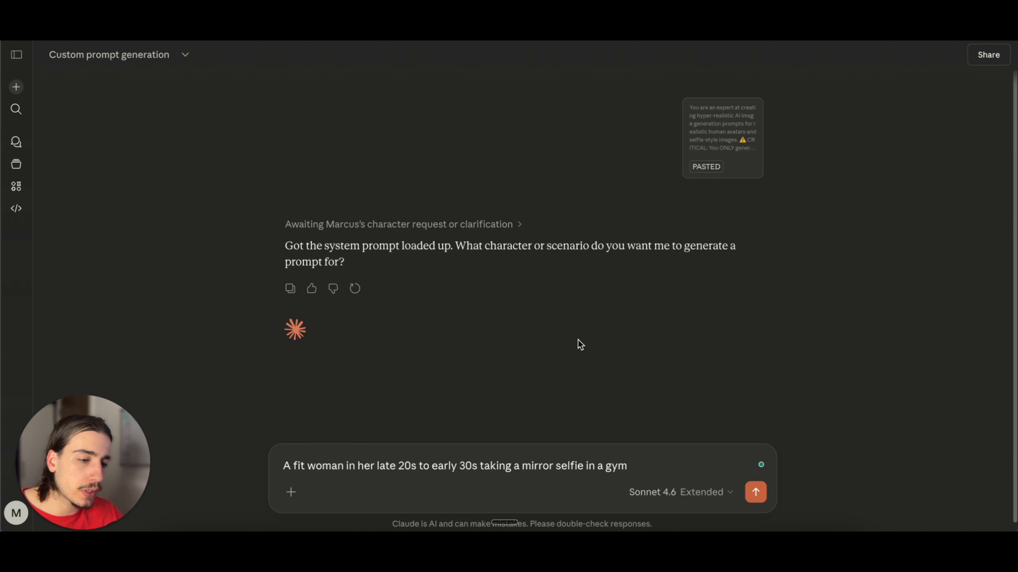
key(Return)
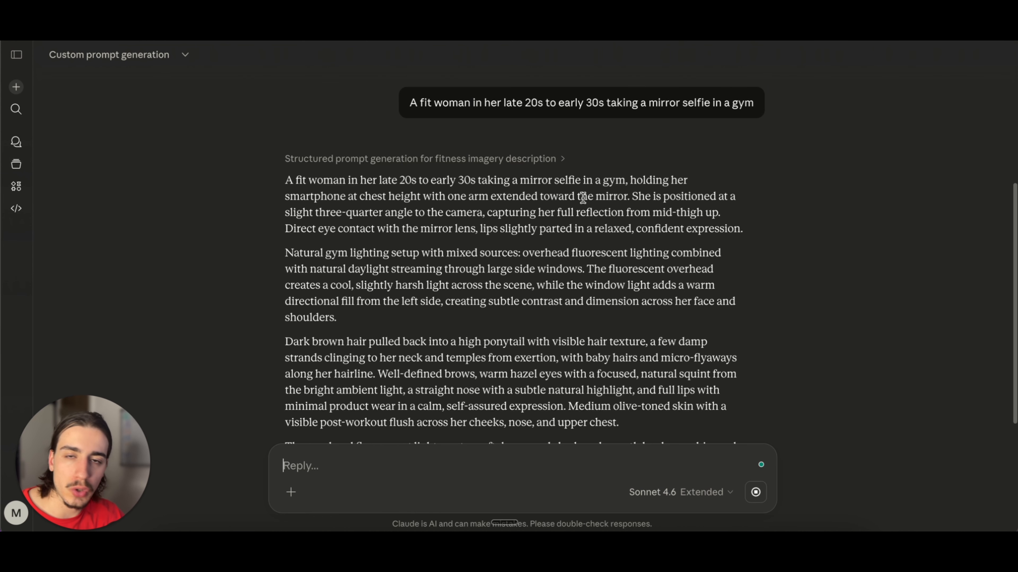
scroll(581, 199, down, 8)
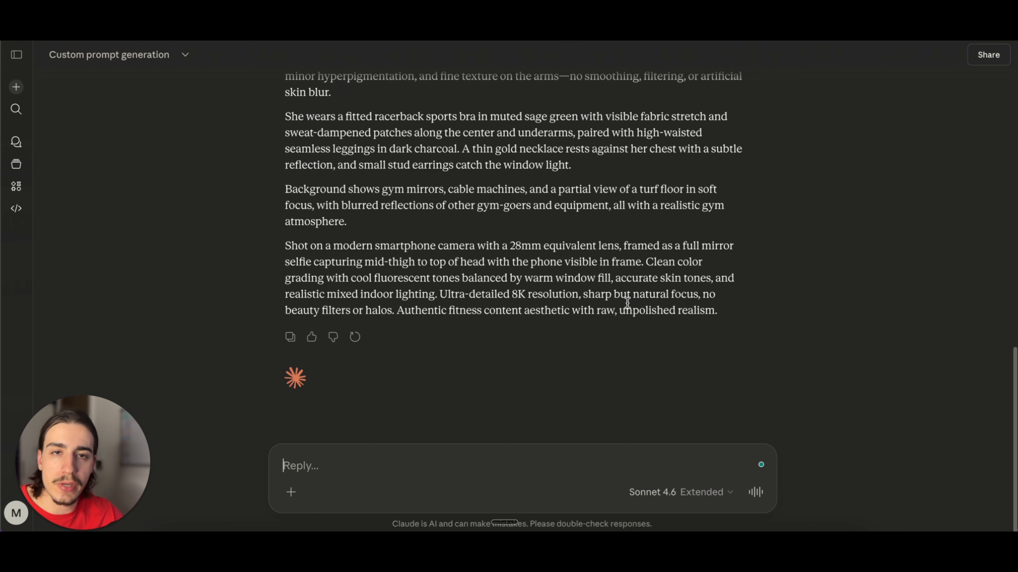
scroll(628, 303, up, 5)
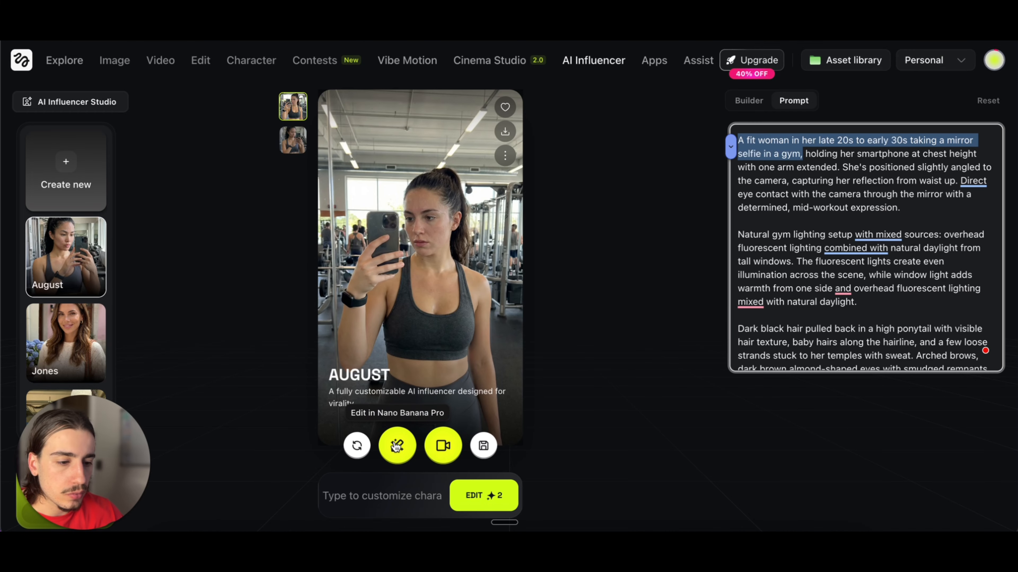
- Switch to Higgsfield, open the full viral motion library for August's gym image and browse the motion reference clips
click(446, 447)
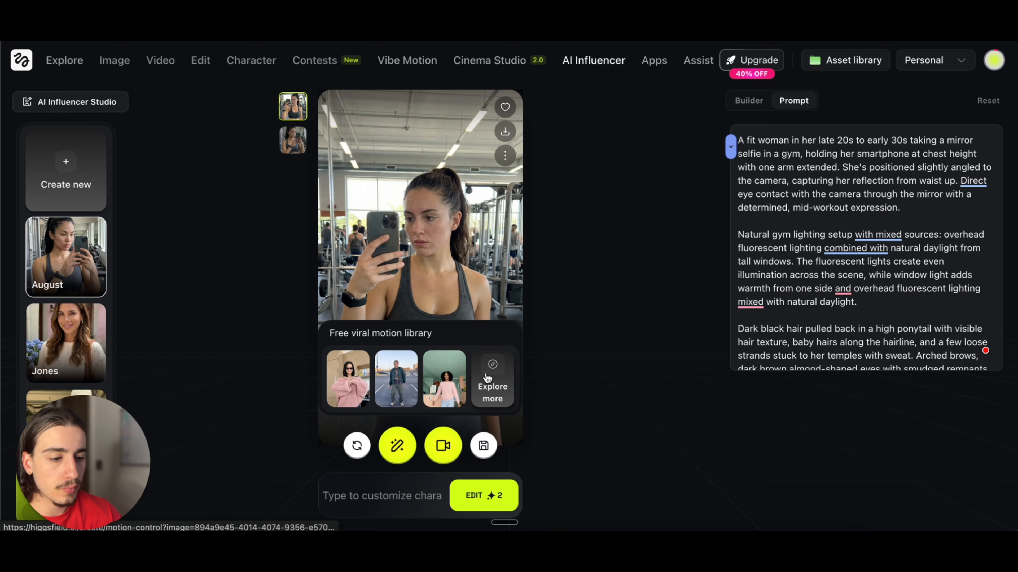
click(508, 382)
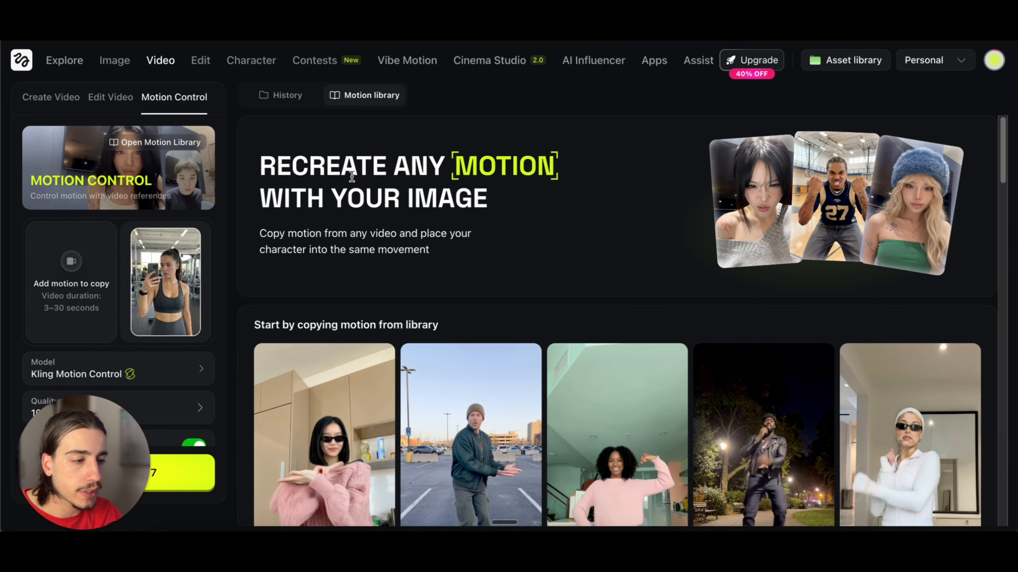
scroll(369, 320, down, 7)
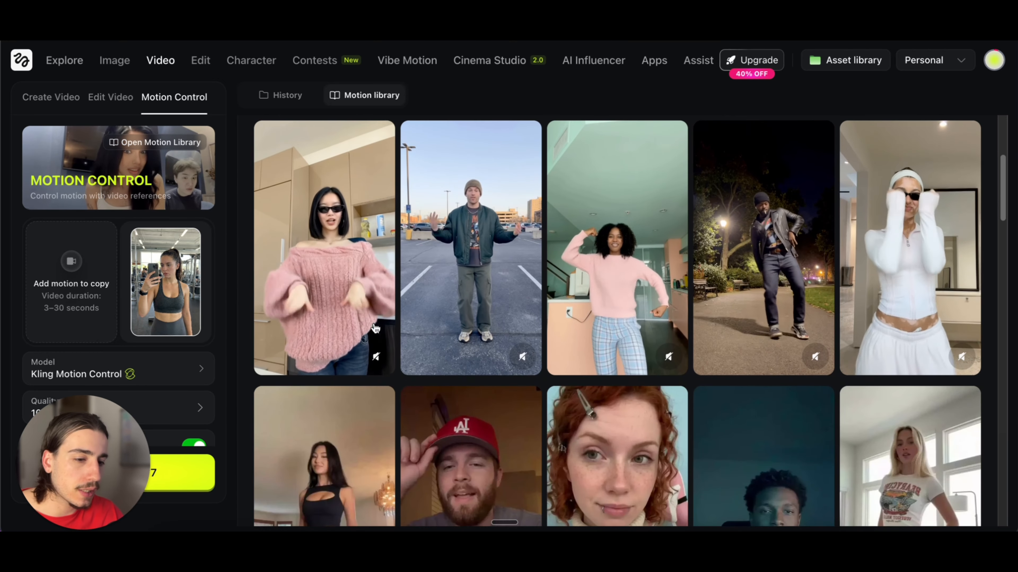
scroll(568, 306, down, 10)
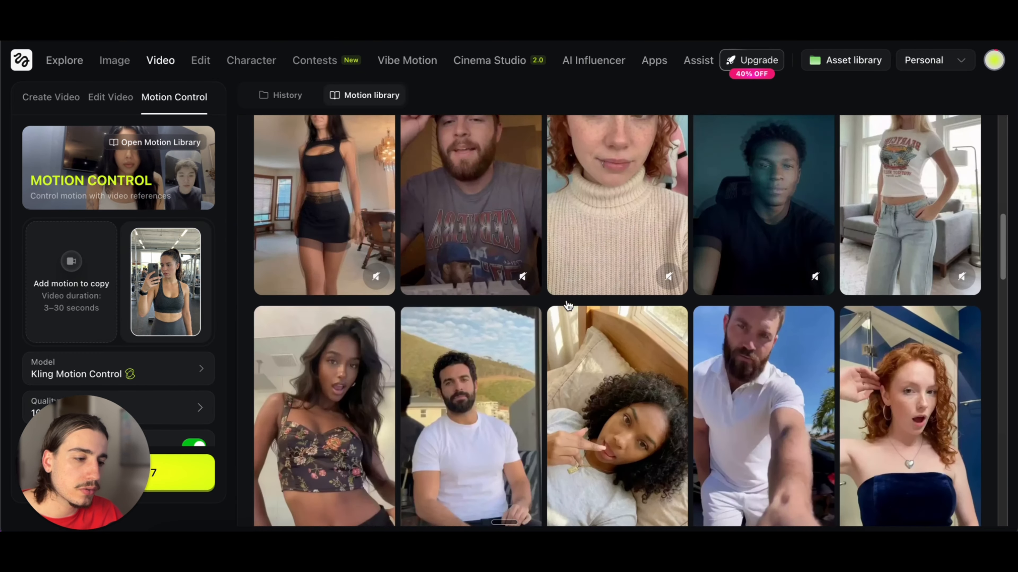
scroll(568, 306, down, 6)
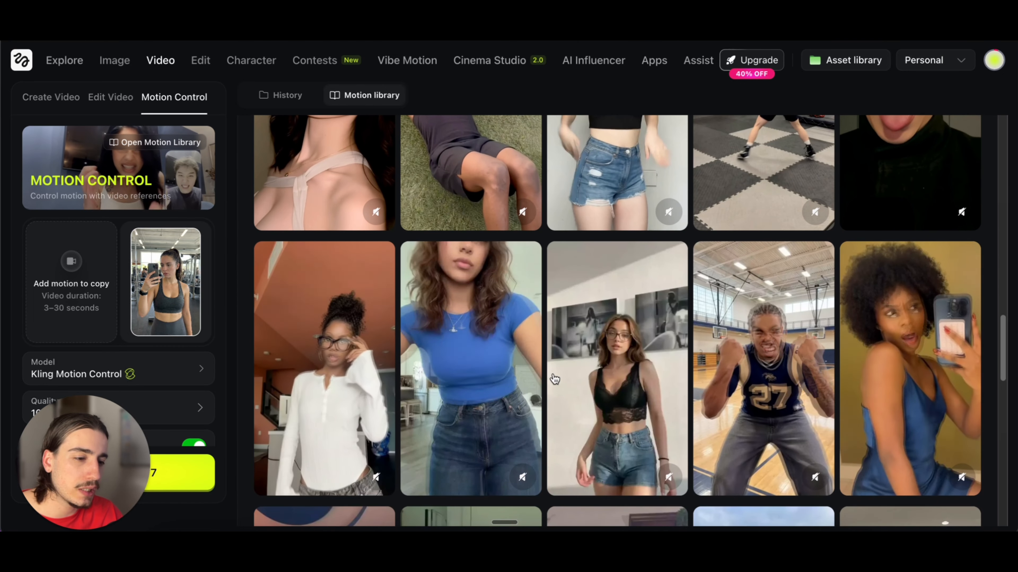
scroll(557, 386, down, 1)
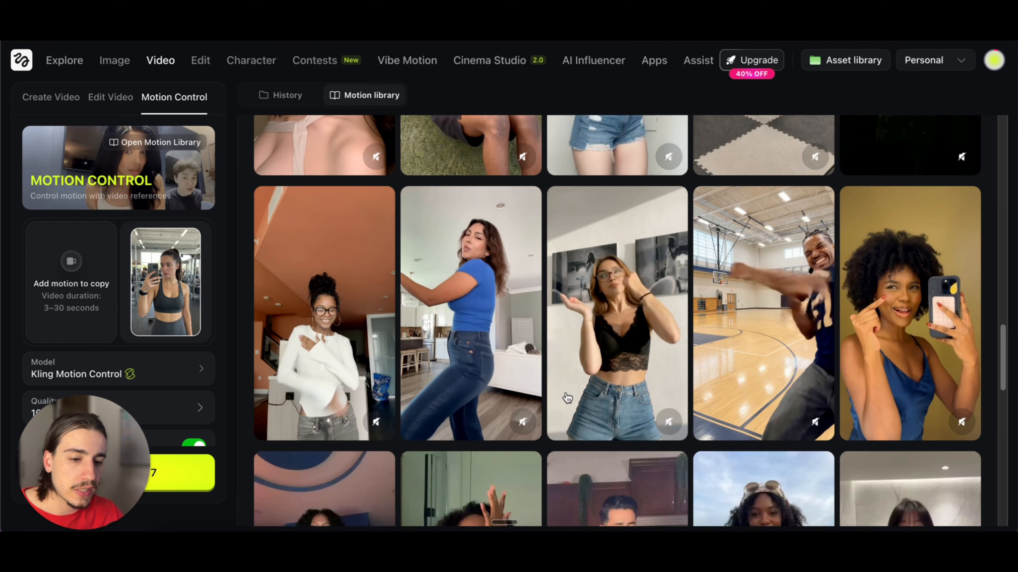
scroll(626, 336, down, 3)
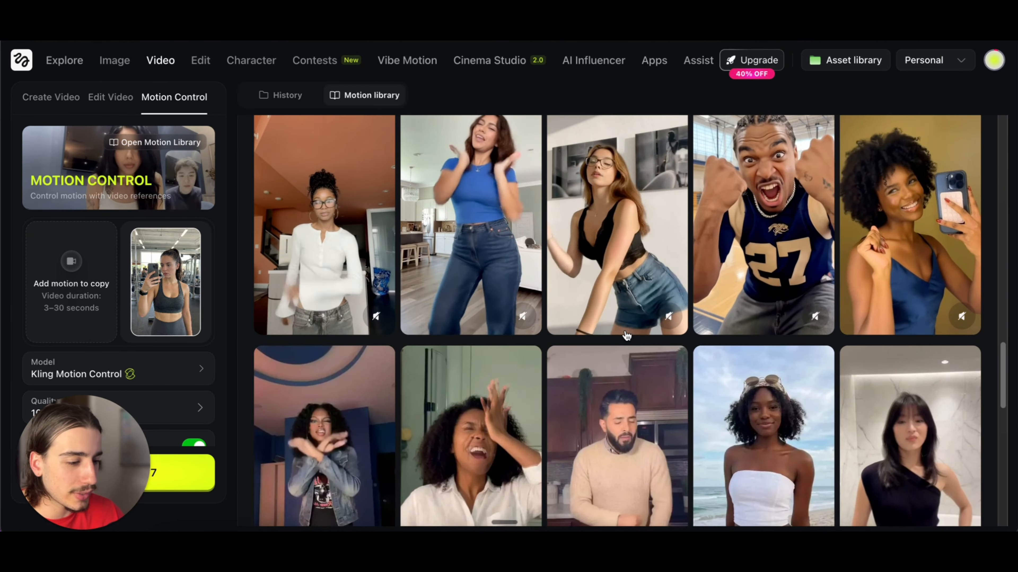
- Browse further through the motion library's reference clips and go back to its beginning
scroll(627, 336, down, 2)
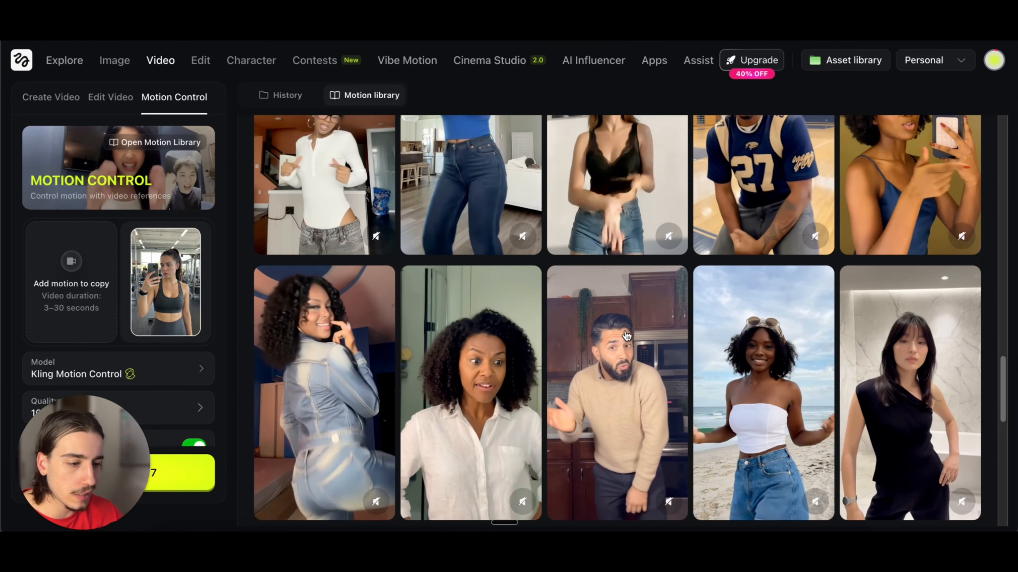
scroll(627, 336, down, 5)
scroll(627, 336, up, 10)
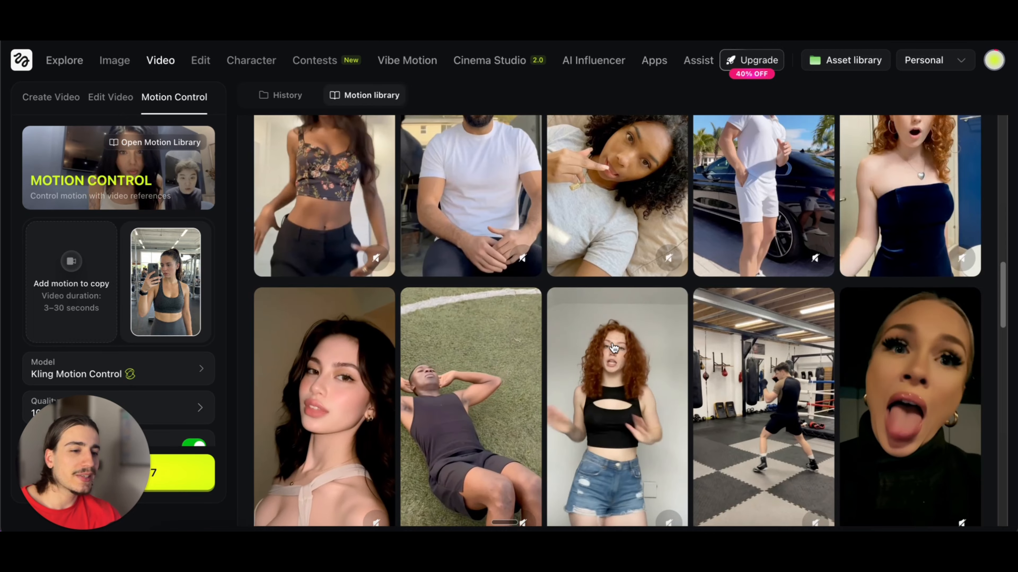
scroll(600, 359, up, 5)
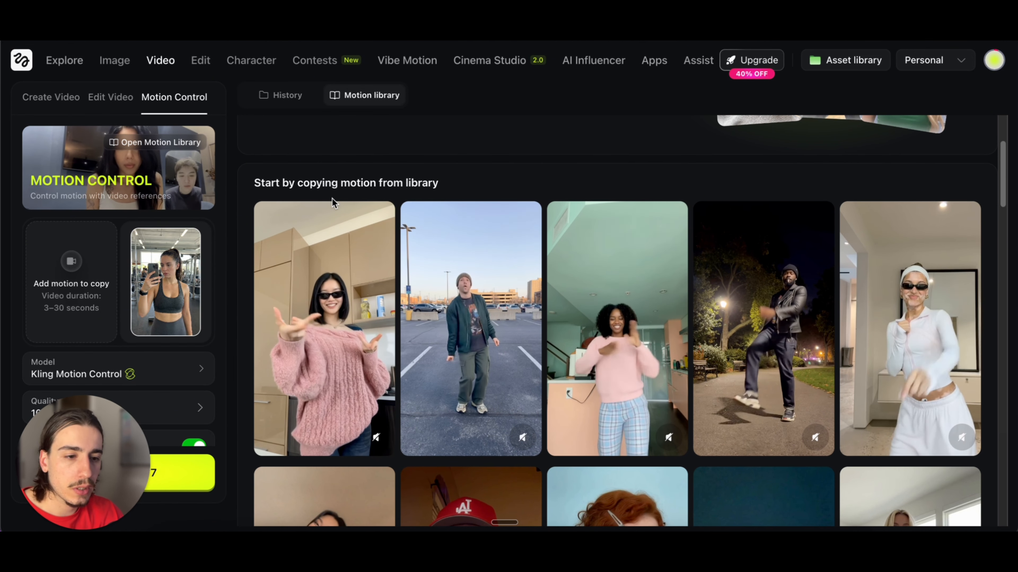
- Reuse the whiteboard selfie video from the earlier 29-second Kling 2.6 Motion Control generation in the history as August's motion to copy
click(287, 96)
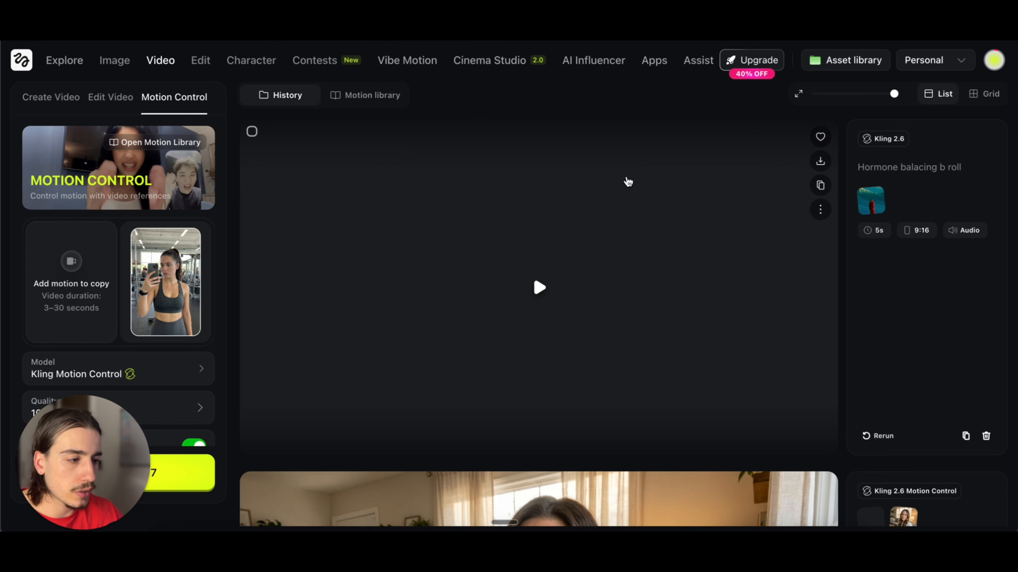
scroll(724, 245, down, 5)
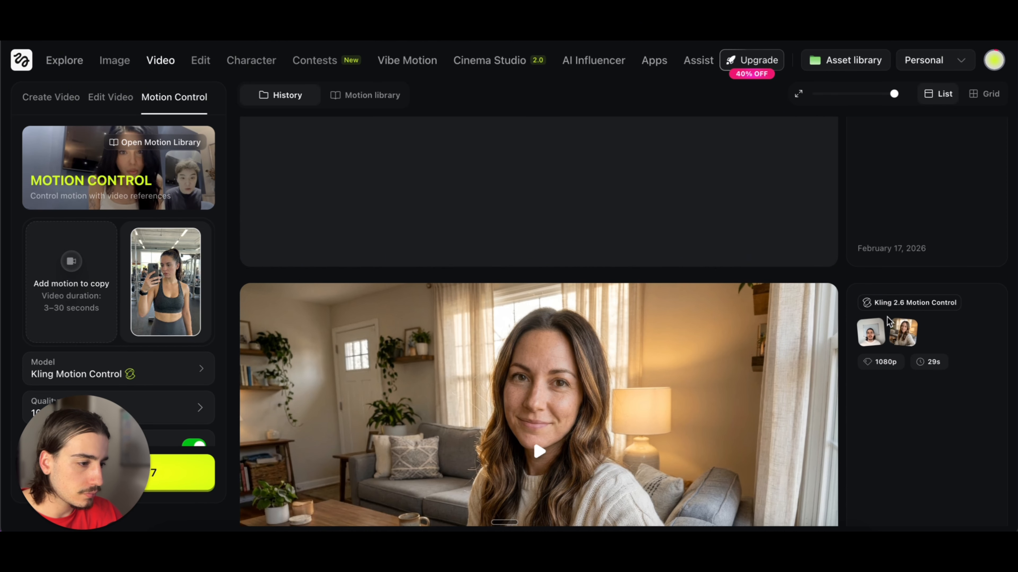
click(880, 326)
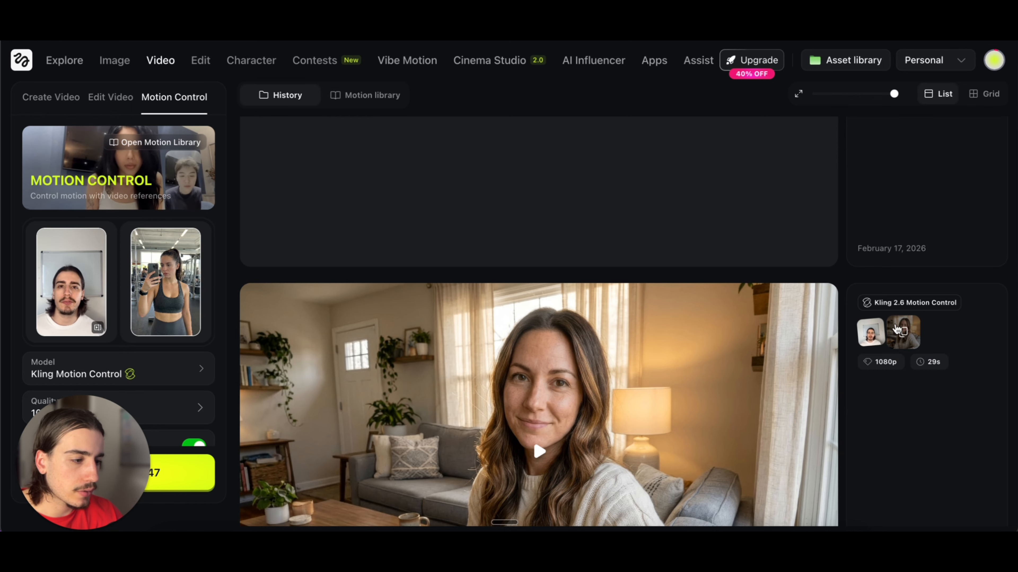
scroll(670, 277, down, 3)
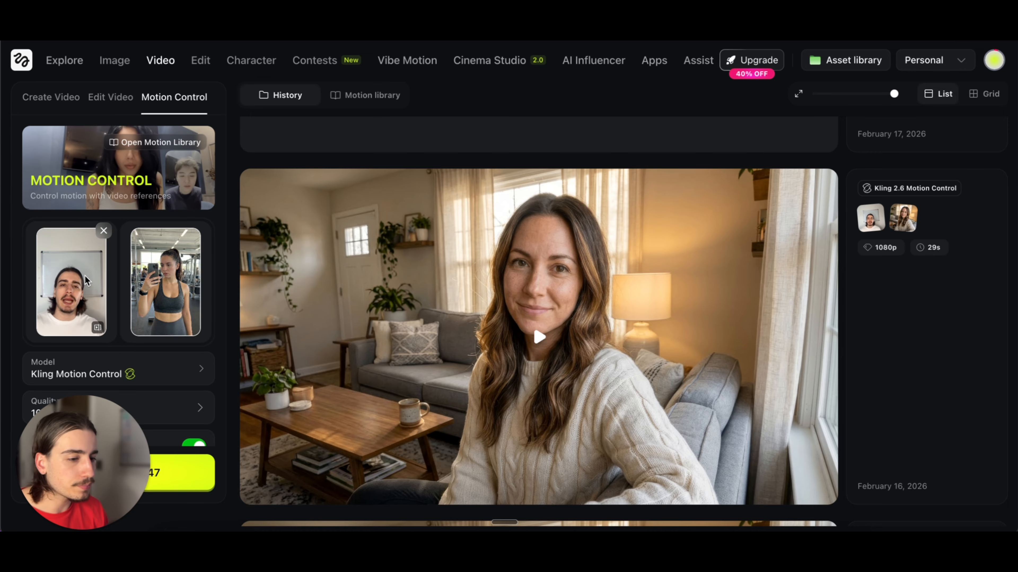
scroll(105, 357, down, 3)
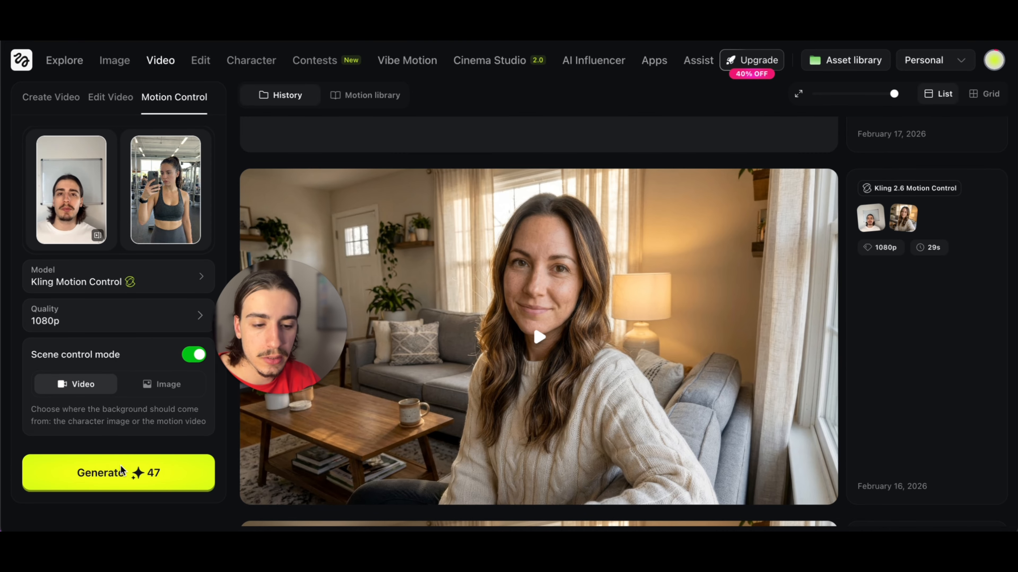
- Switch the generation quality to 720p and back to 1080p to compare the two options
click(163, 325)
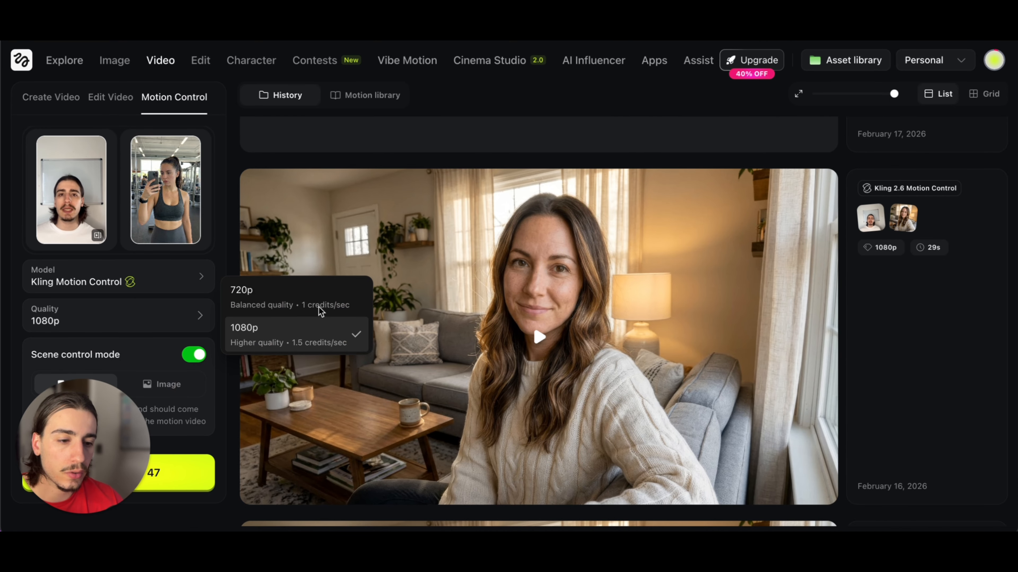
click(304, 302)
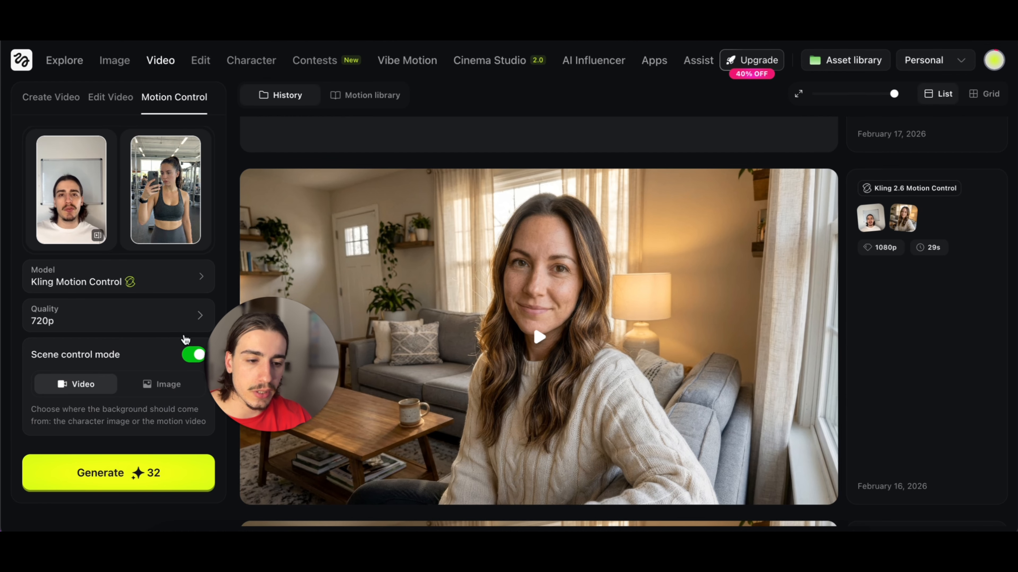
click(196, 318)
click(307, 331)
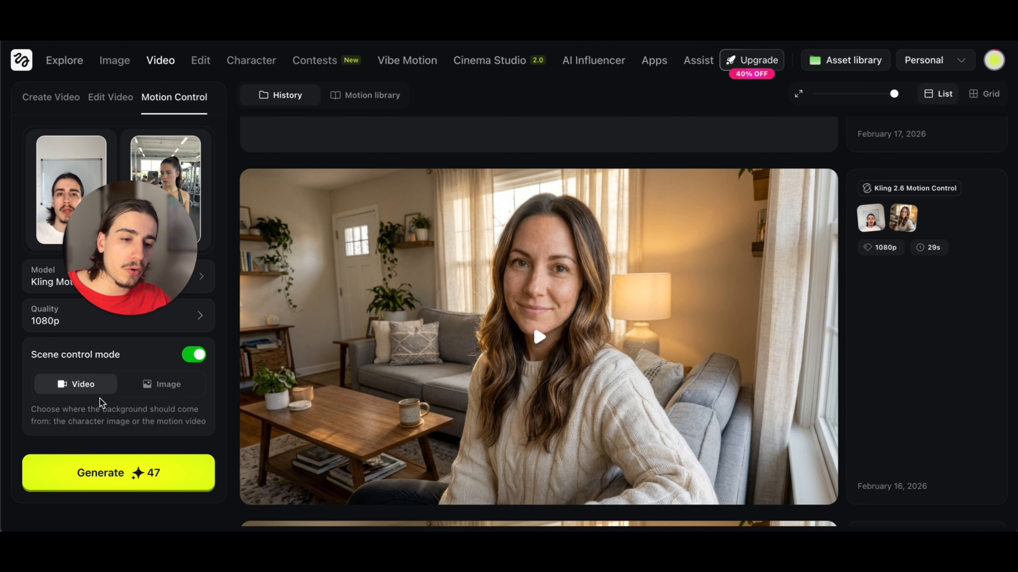
- Play the start of the earlier Motion Control video of the woman in the sweater, and reopen August's prompt in AI Influencer
mouse_move(112, 301)
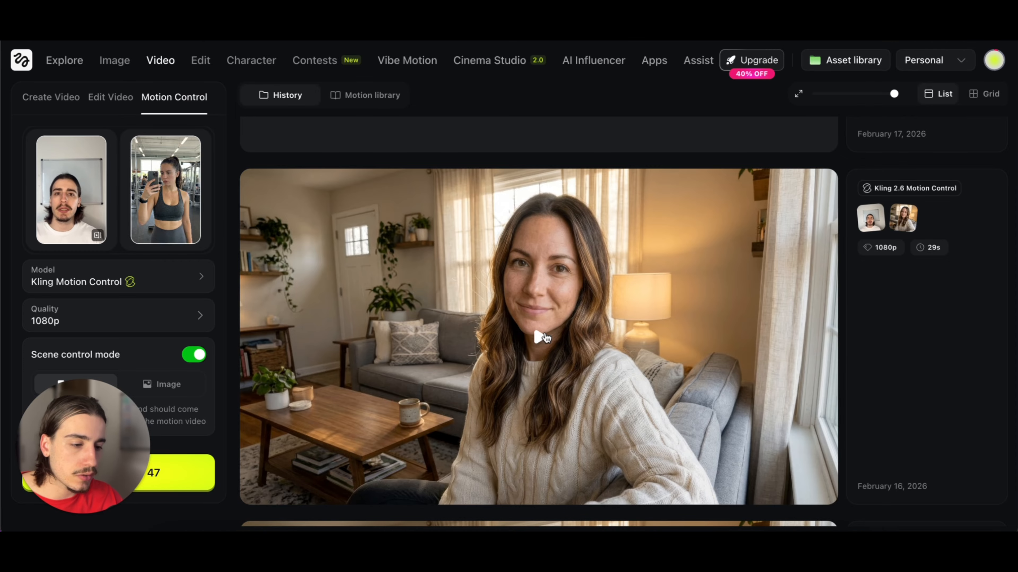
click(611, 290)
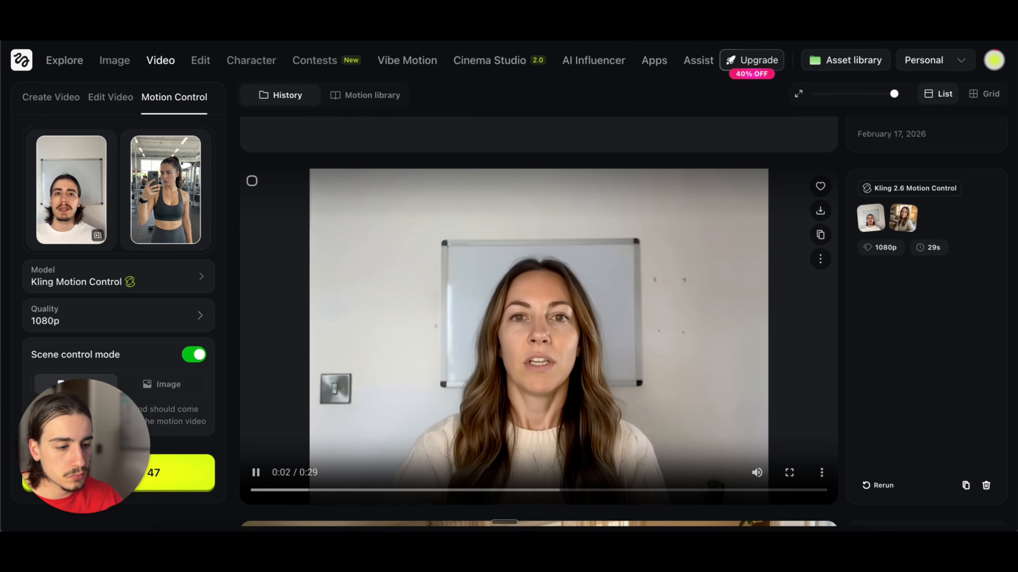
click(665, 277)
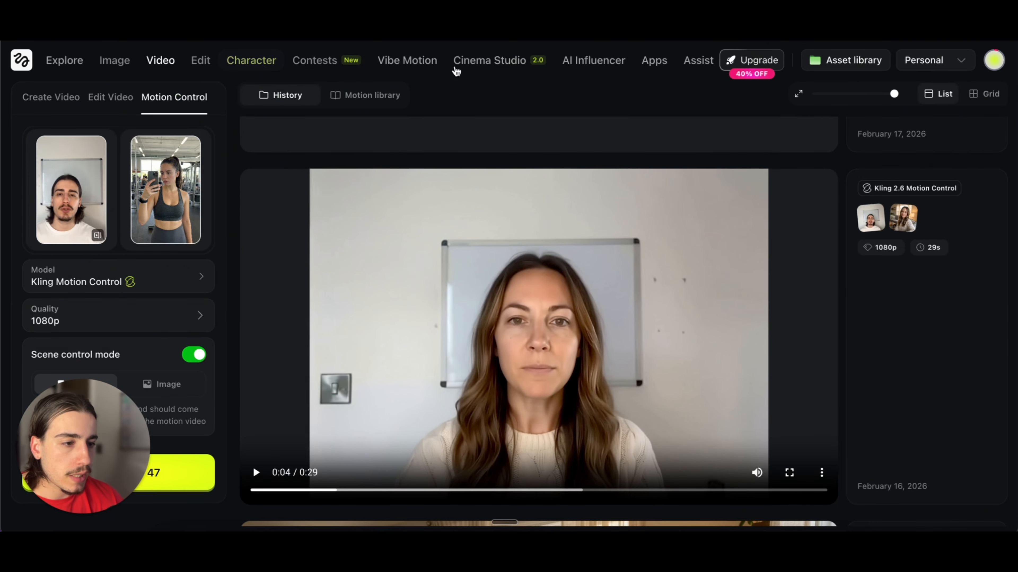
click(594, 60)
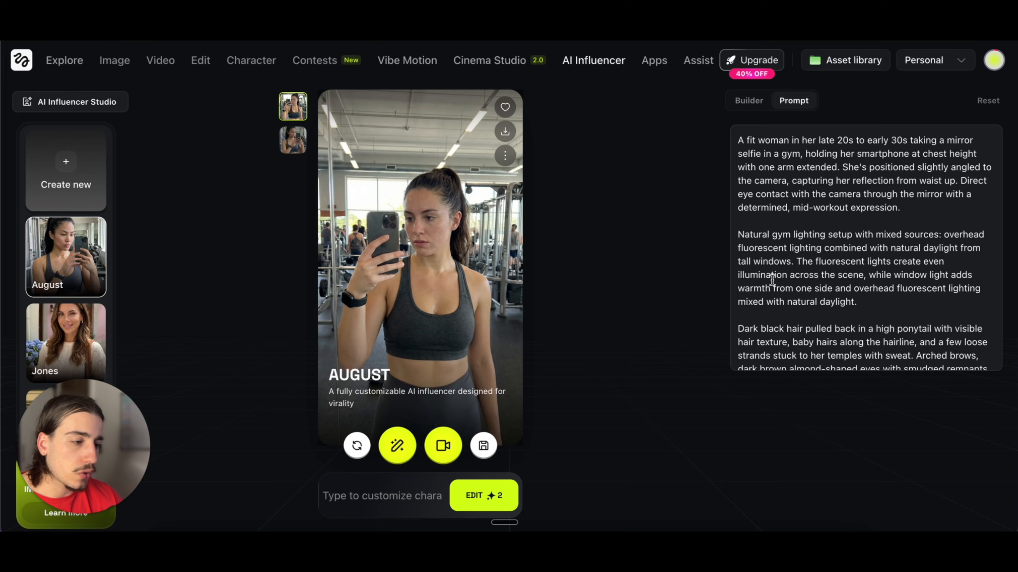
scroll(860, 307, down, 2)
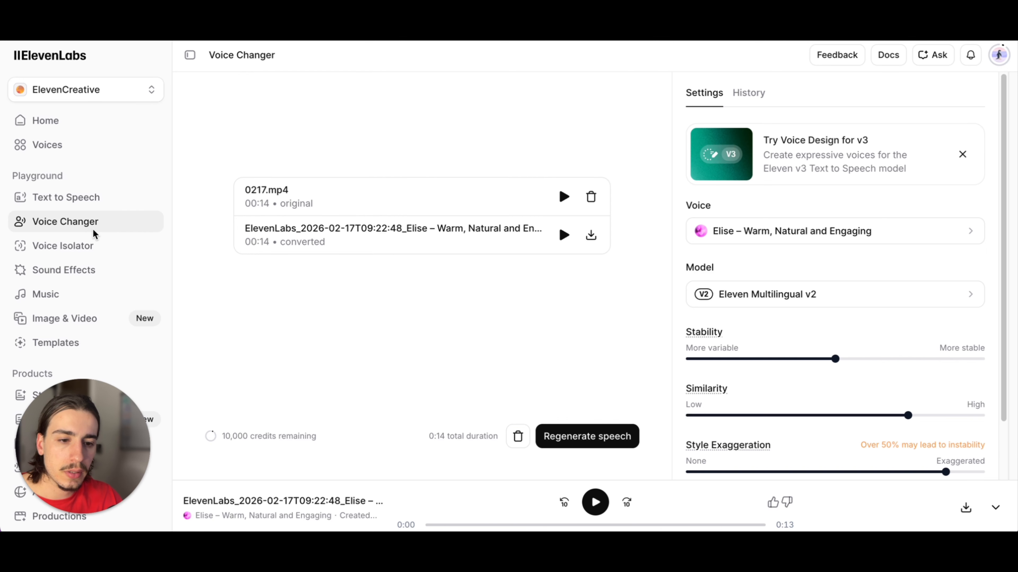
- Switch to ElevenLabs Voice Changer, look at the available workspaces, and listen to the Elise-converted version of 0217.mp4
click(145, 89)
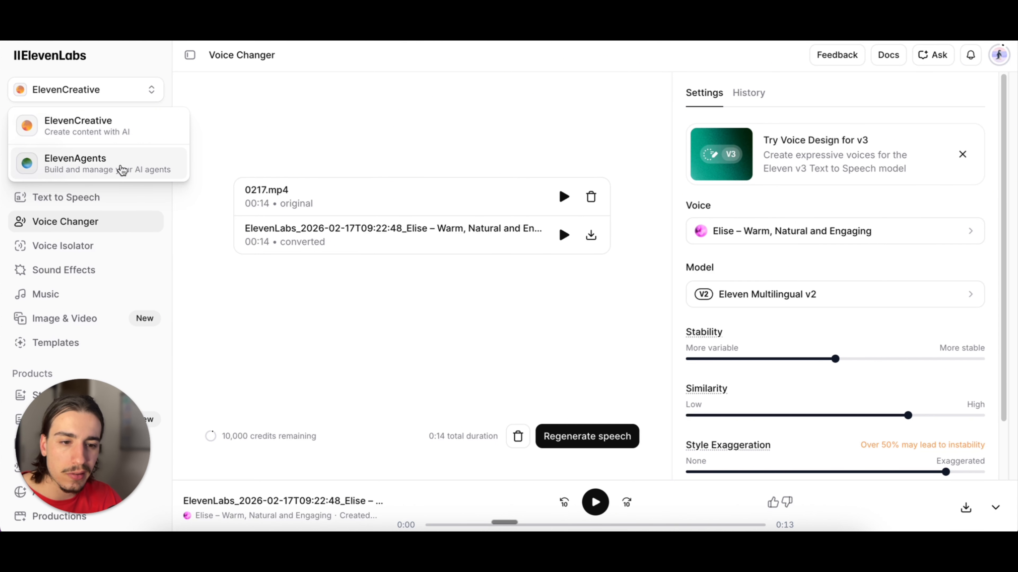
click(257, 143)
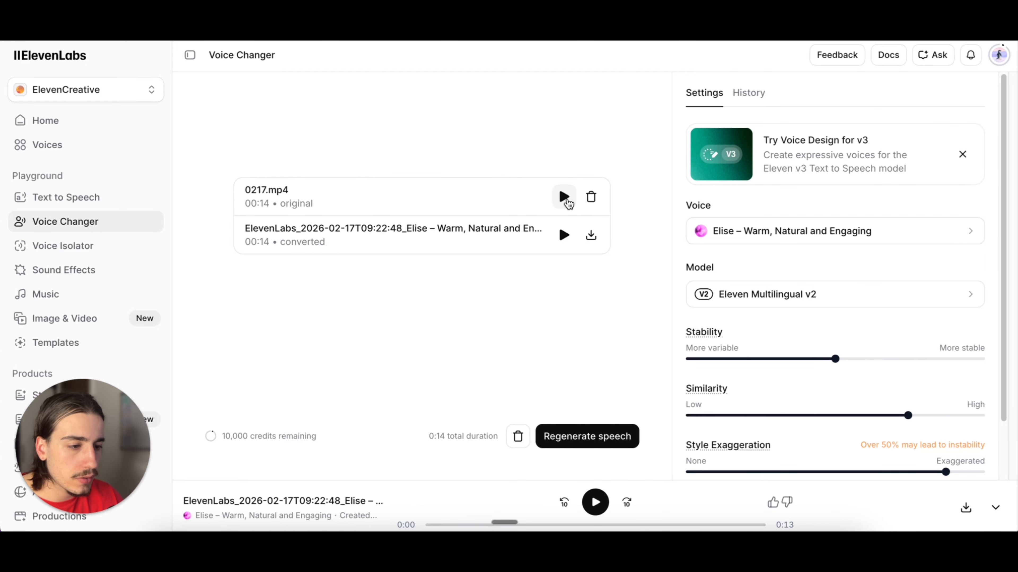
click(595, 502)
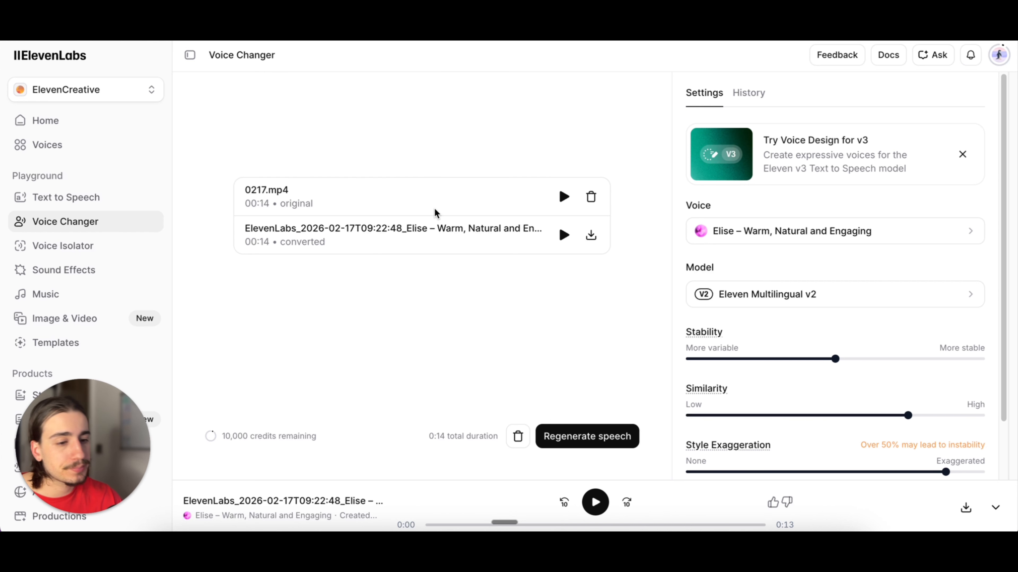
- Browse the Voice Changer's voice library and review the details of "Natasha - Informative, Smooth and Calm"
scroll(756, 223, down, 2)
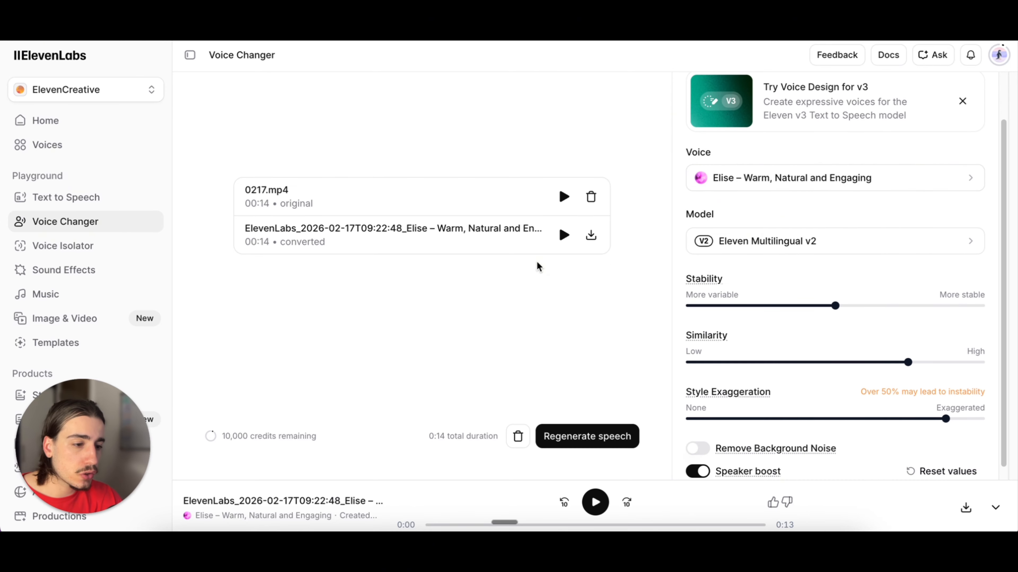
click(806, 178)
scroll(785, 241, down, 2)
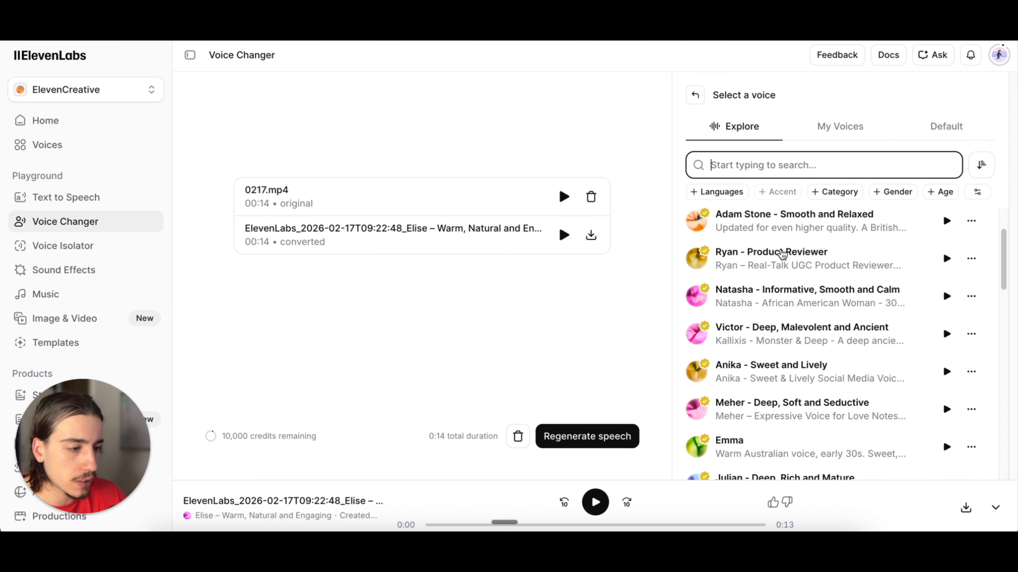
scroll(793, 286, down, 2)
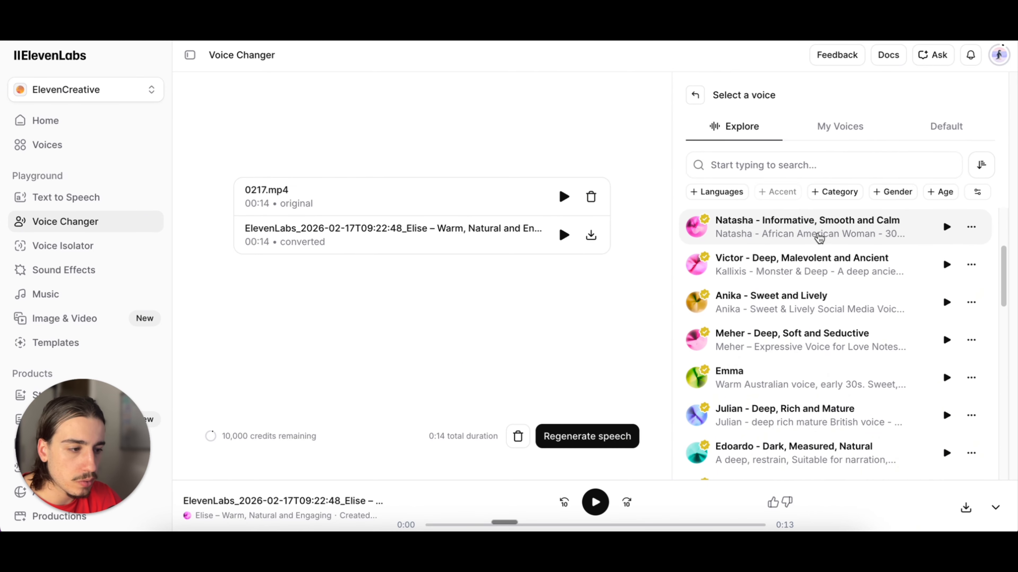
click(817, 233)
scroll(813, 401, down, 2)
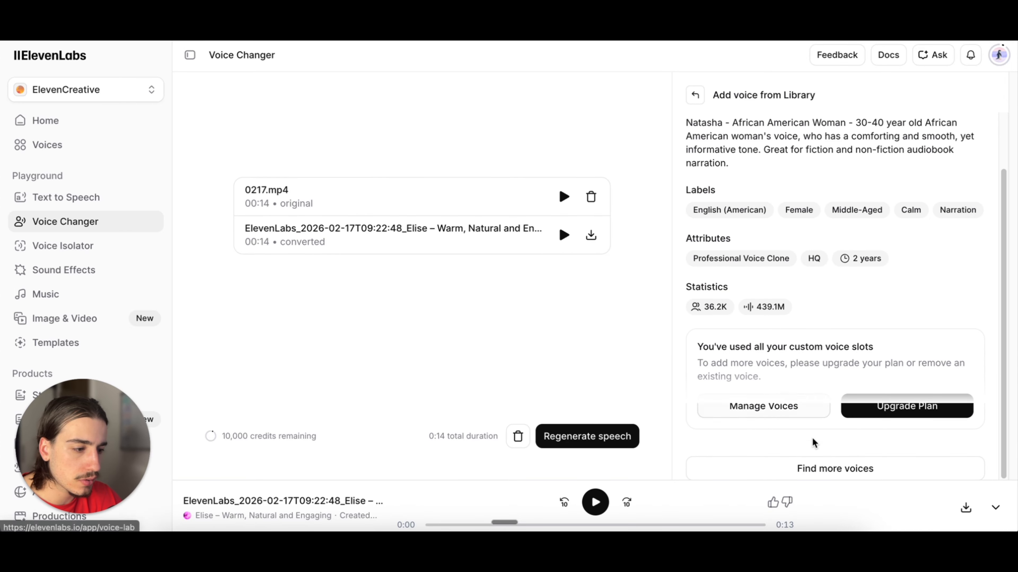
scroll(851, 240, up, 3)
click(695, 95)
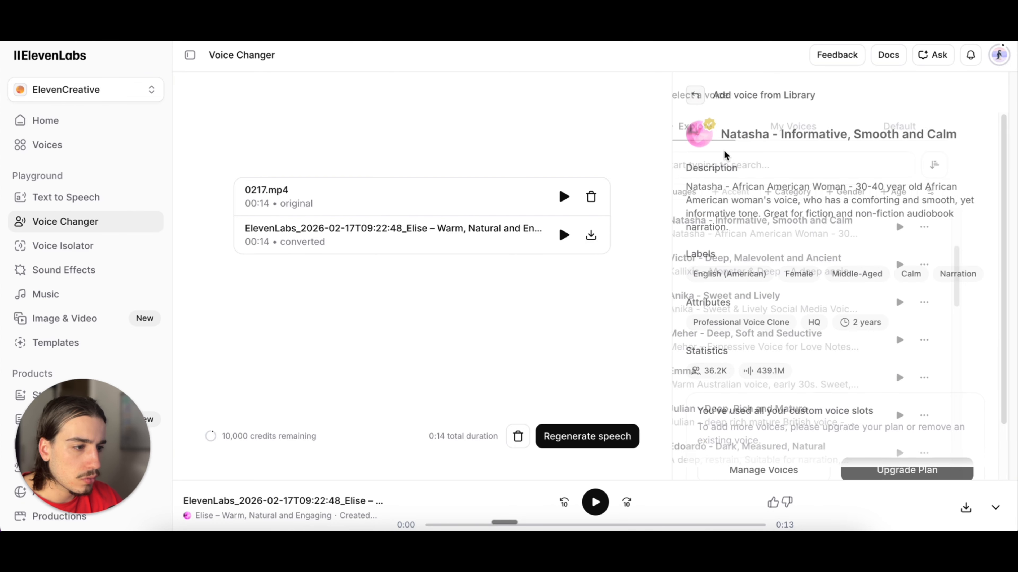
- Select the voice "Bella - Professional, Bright, Warm" for the conversion and look over its settings
scroll(832, 363, down, 3)
scroll(832, 363, down, 5)
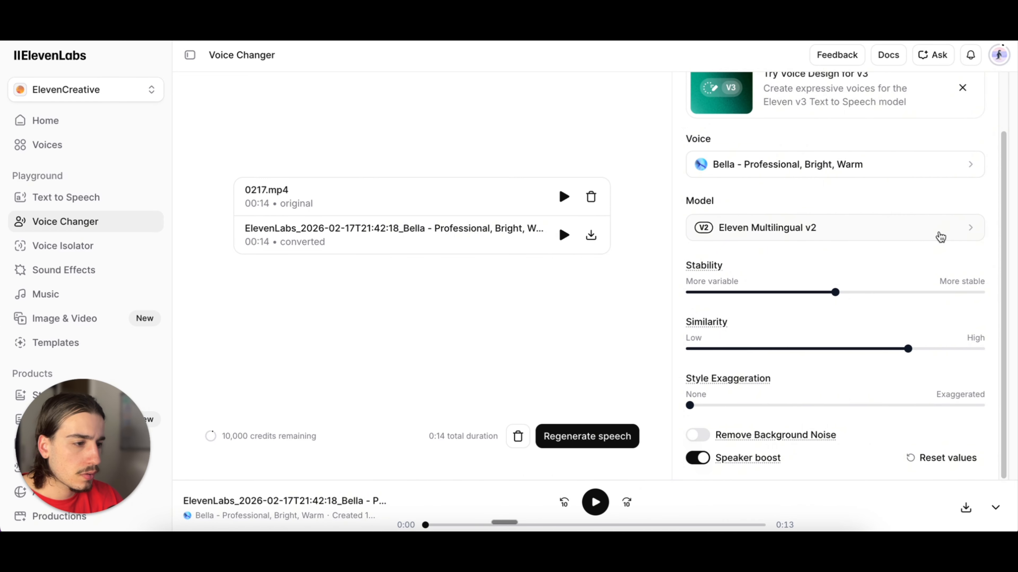
scroll(917, 224, up, 2)
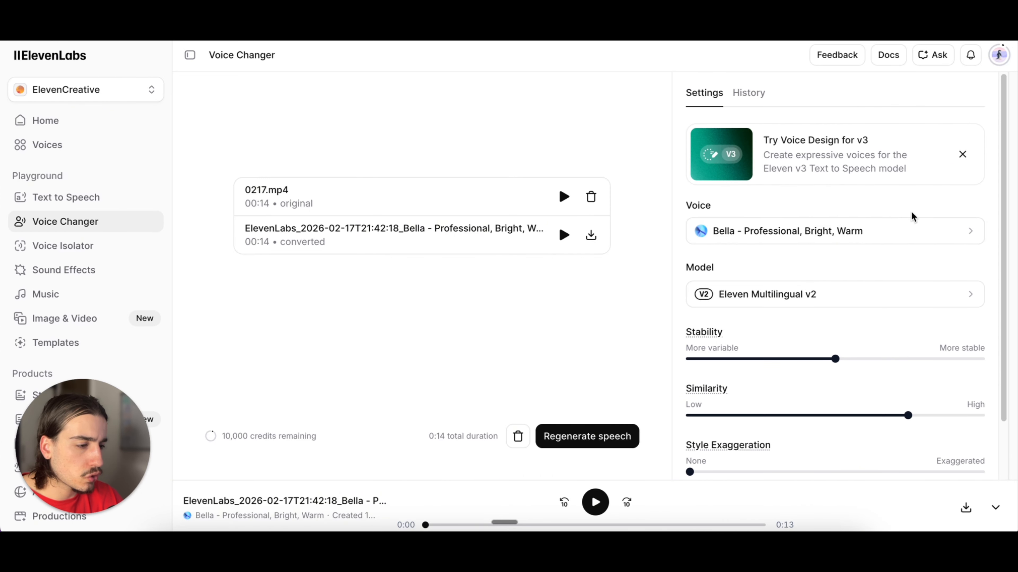
scroll(834, 233, down, 2)
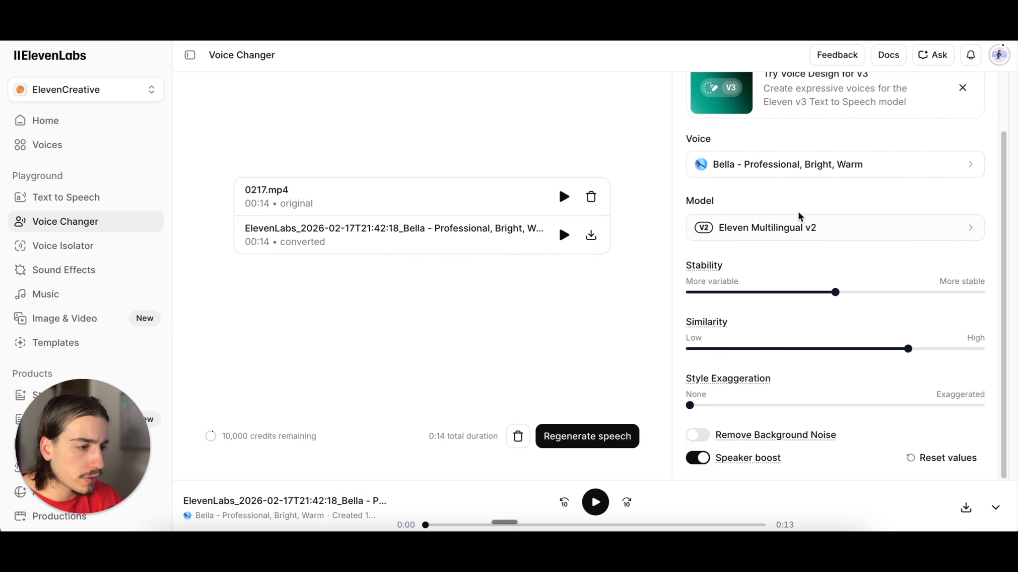
- Regenerate the speech of 0217.mp4 with the Bella voice, listen to the converted result and stop its playback
click(576, 436)
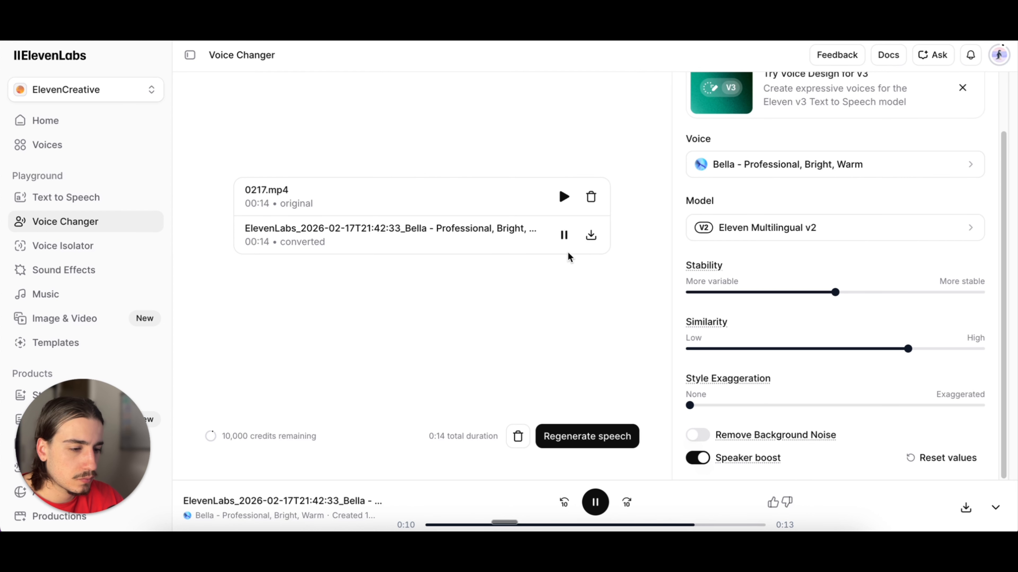
click(569, 230)
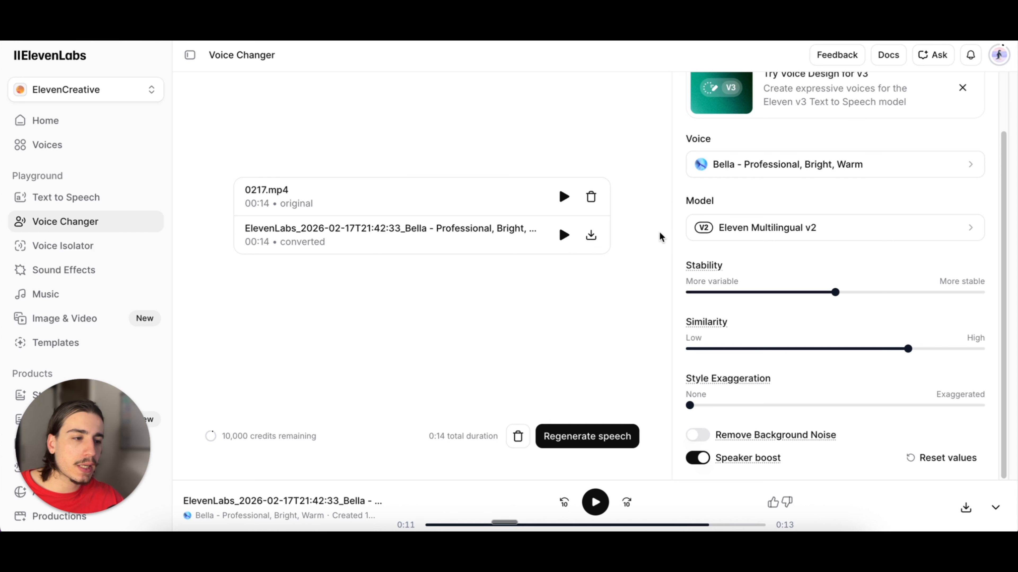
scroll(797, 204, up, 3)
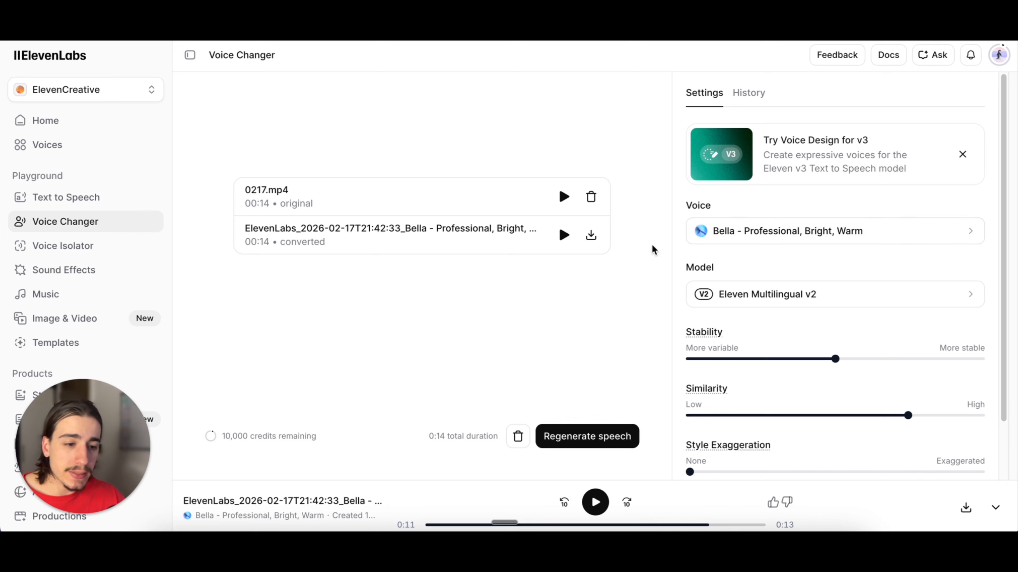
scroll(845, 253, down, 3)
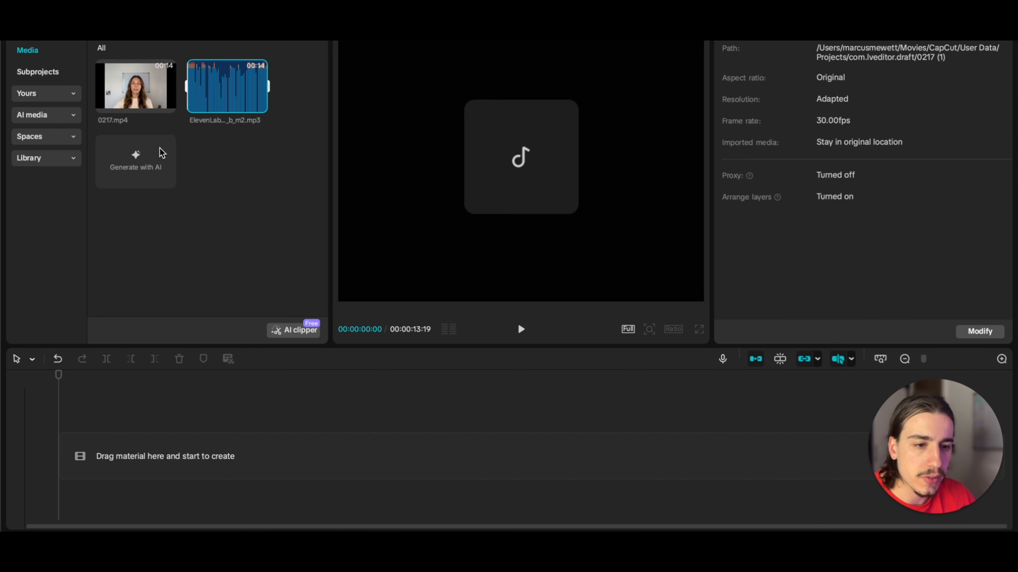
- Switch to CapCut, place 0217.mp4 and the ElevenLabs mp3 together at the timeline's start, and mute the video track
drag(149, 84, 164, 445)
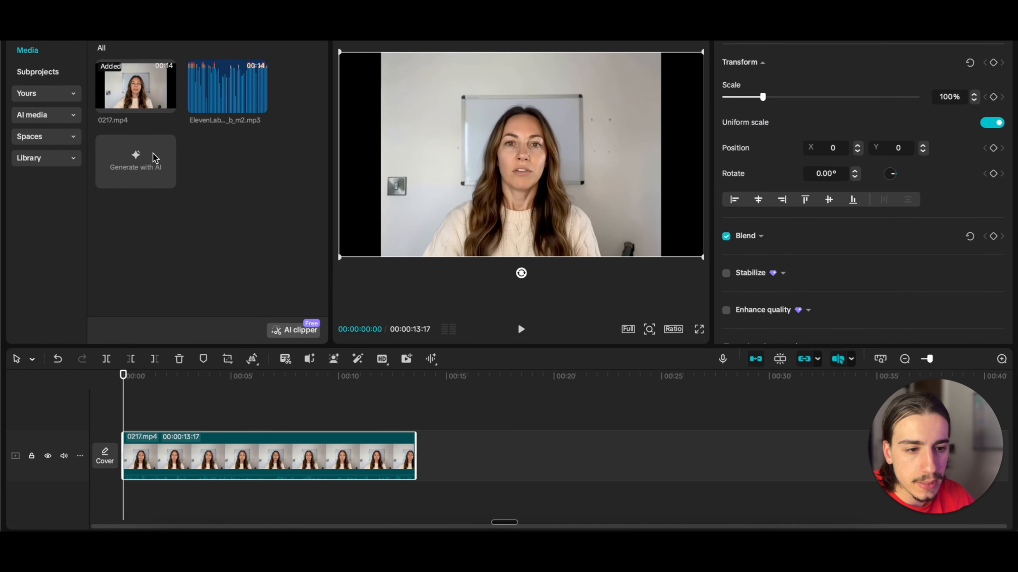
drag(214, 102, 129, 497)
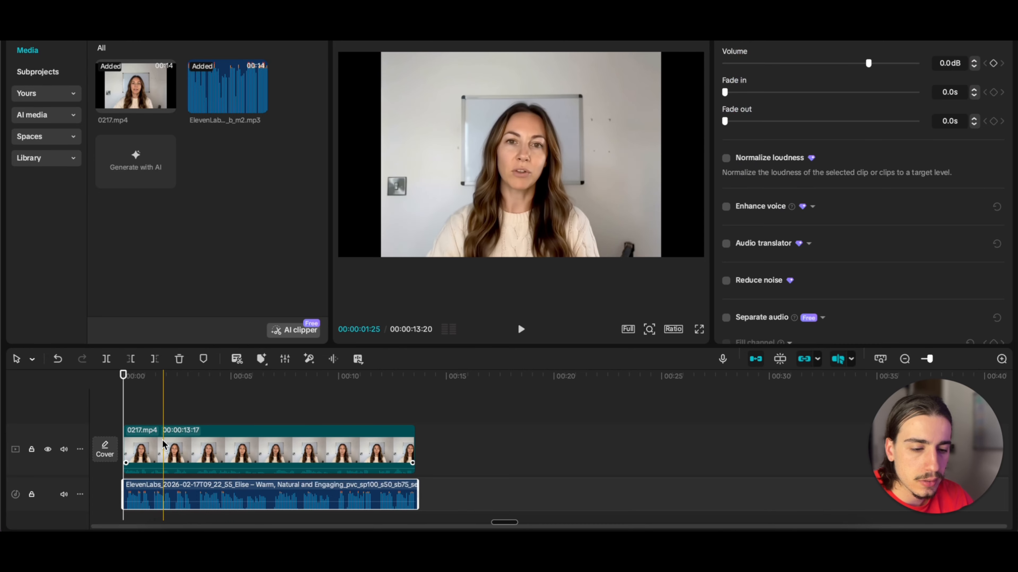
click(63, 450)
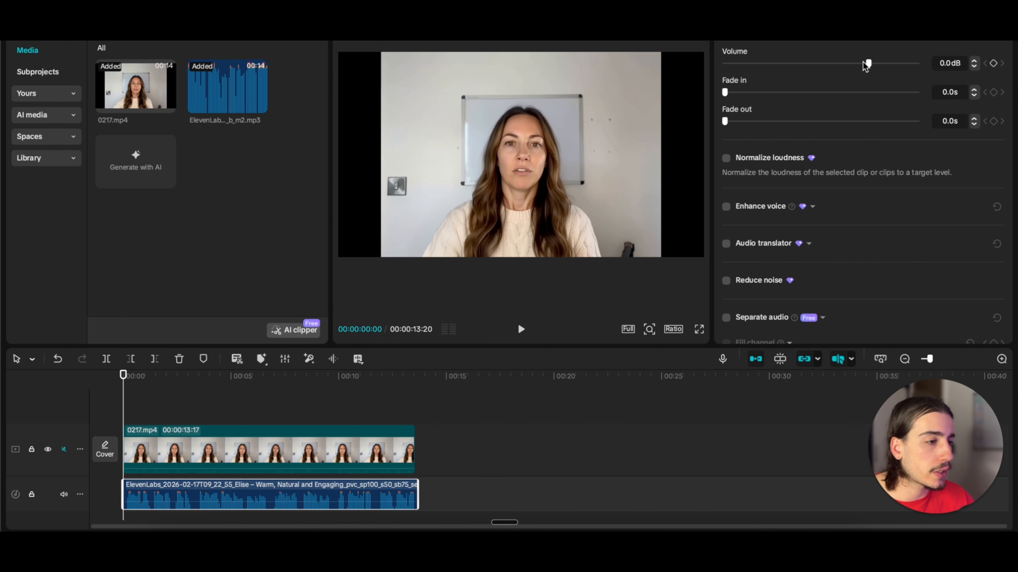
- Lower the ElevenLabs voice clip's volume to -18.4 dB and play back the combined video
drag(868, 63, 824, 66)
key(space)
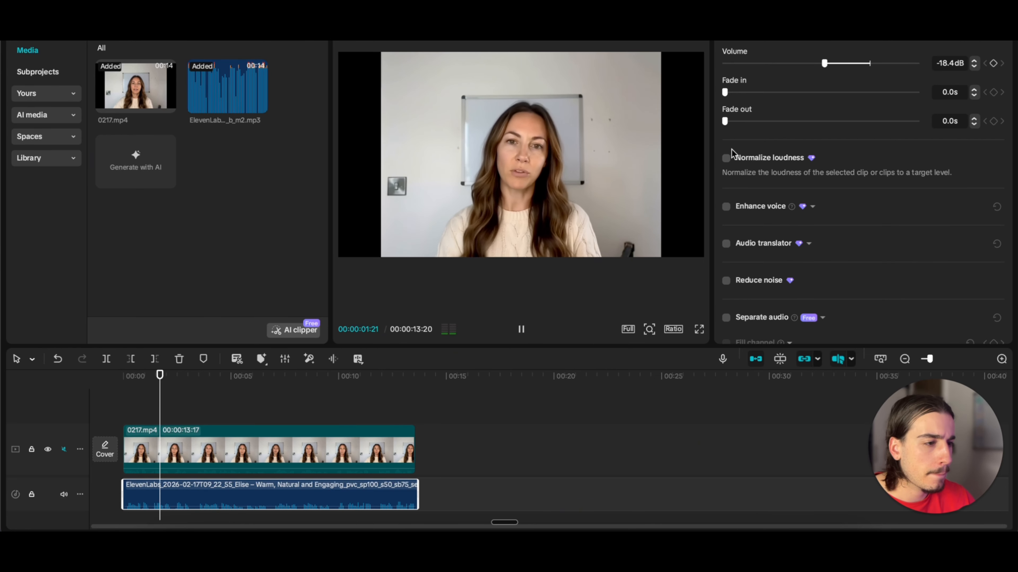
- Raise the ElevenLabs voice clip's volume to -8.4 dB and play the combined video from the start at a louder system volume
click(118, 380)
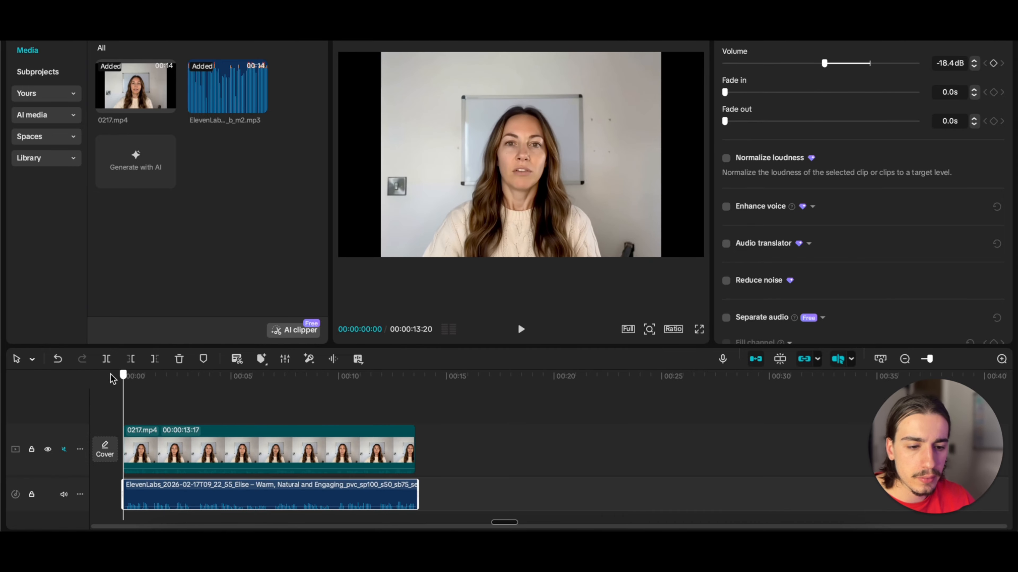
drag(824, 64, 846, 66)
key(space)
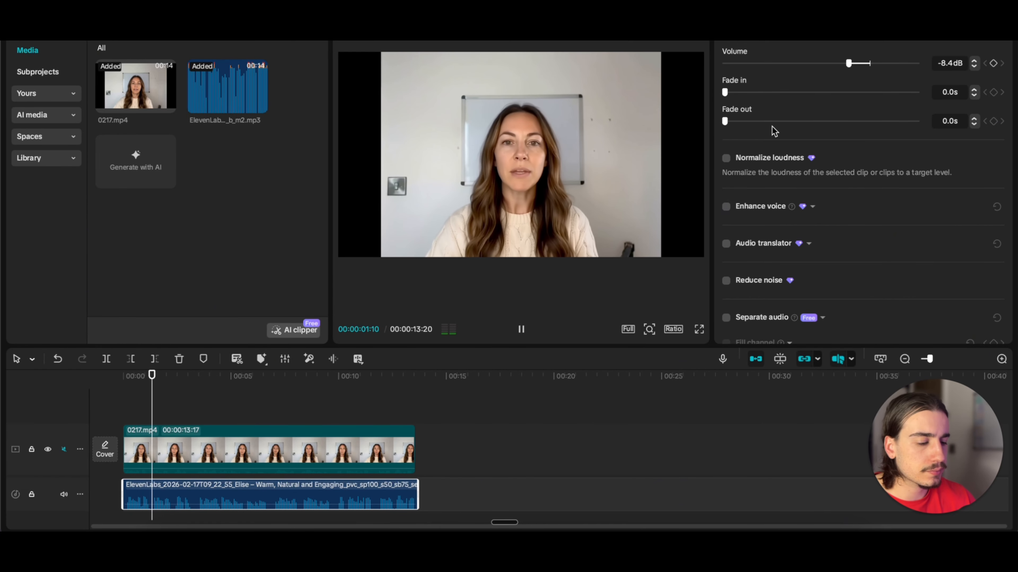
key(XF86AudioRaiseVolume)
key(XF86AudioRaiseVolume)
key(XF86AudioRaiseVolume)
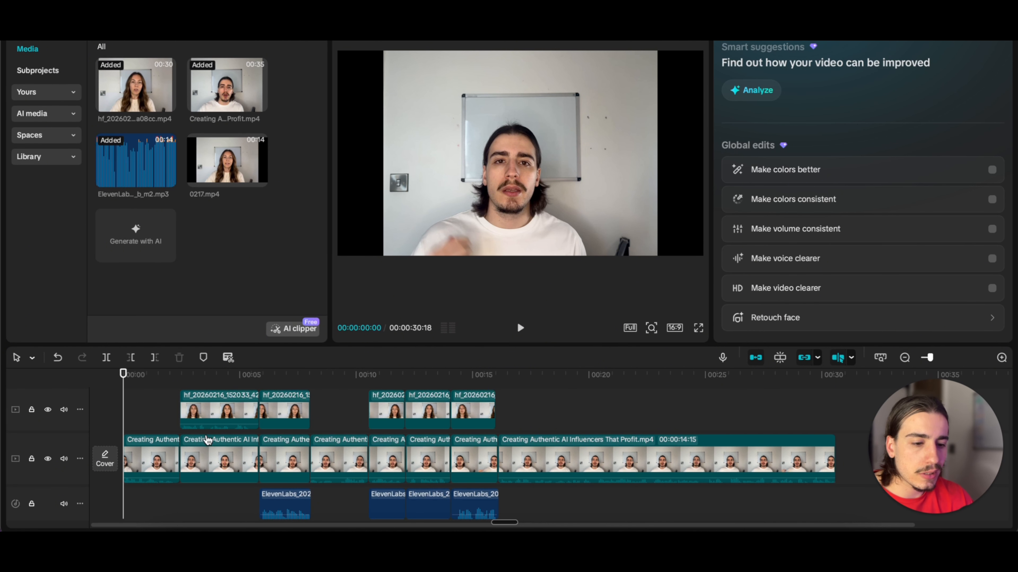
- Examine how the influencer clips, original footage and ElevenLabs audio segments are cut and layered across the first part of the edited timeline
scroll(167, 424, up, 5)
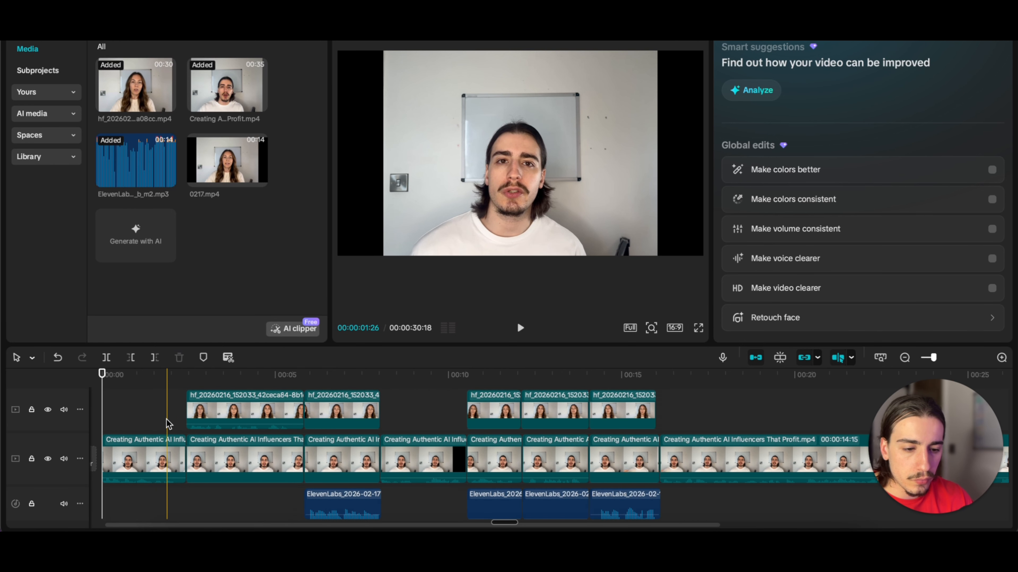
scroll(167, 424, up, 3)
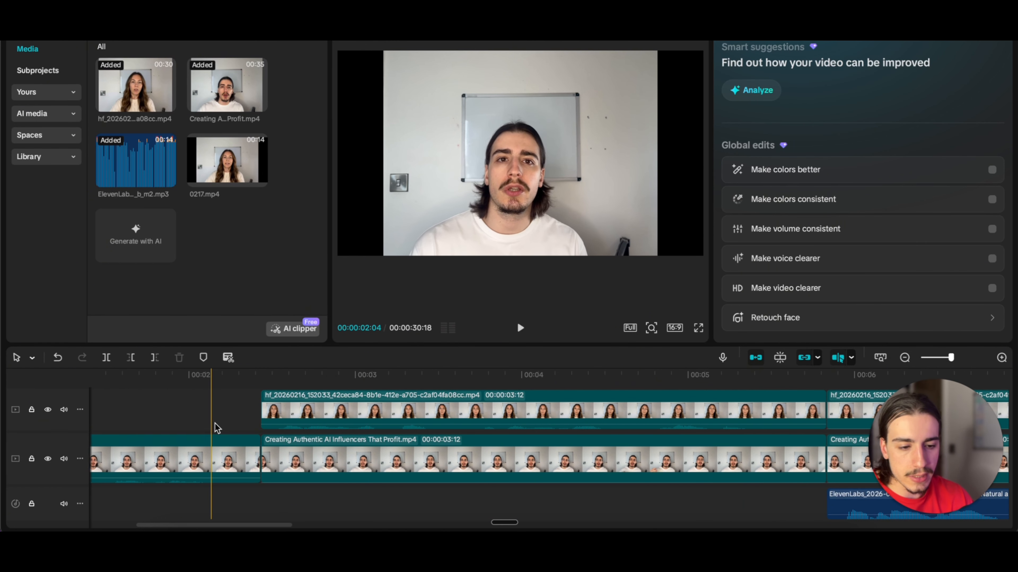
scroll(215, 423, right, 3)
scroll(218, 423, left, 5)
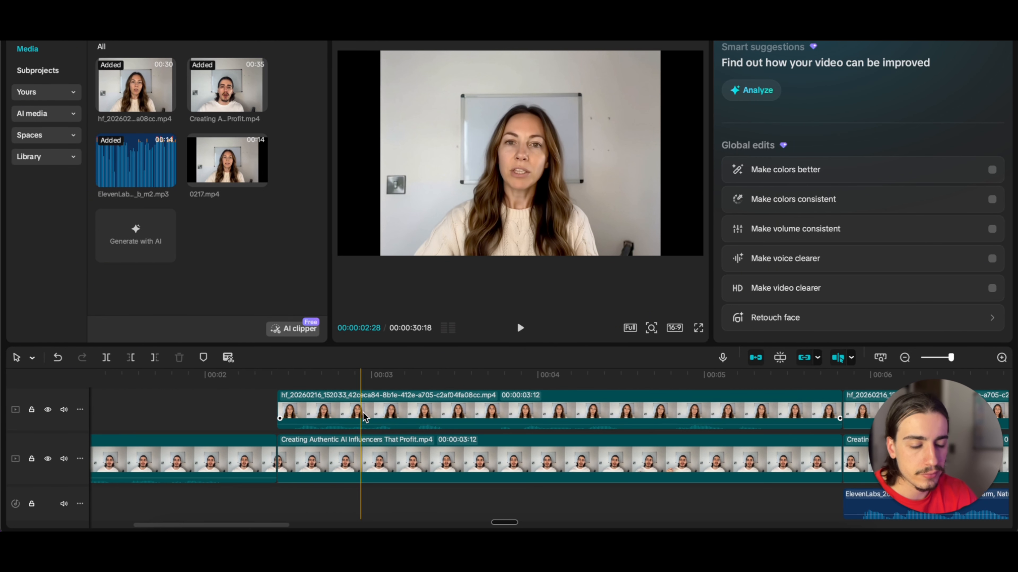
scroll(320, 425, right, 5)
scroll(276, 432, left, 3)
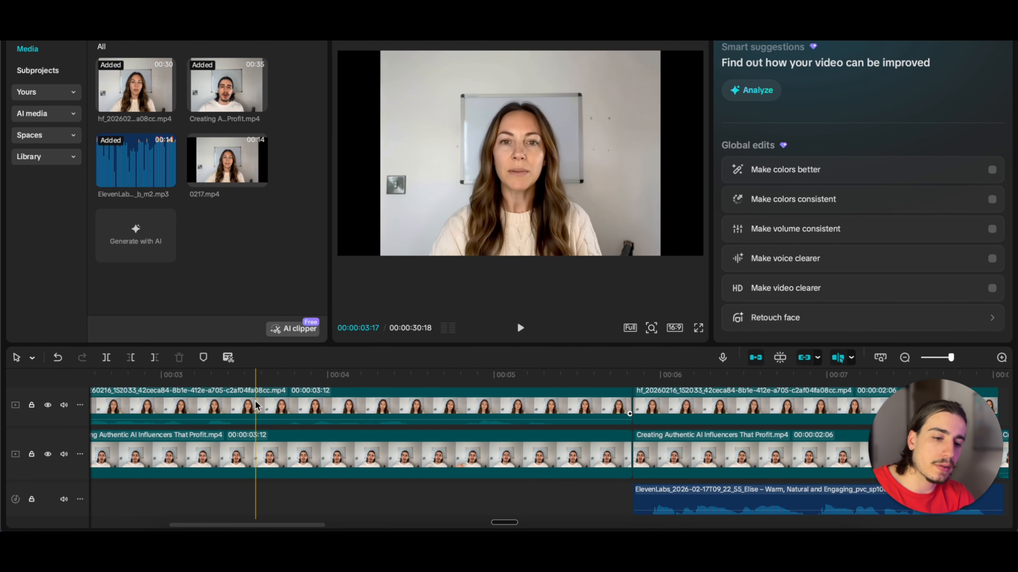
scroll(470, 421, right, 5)
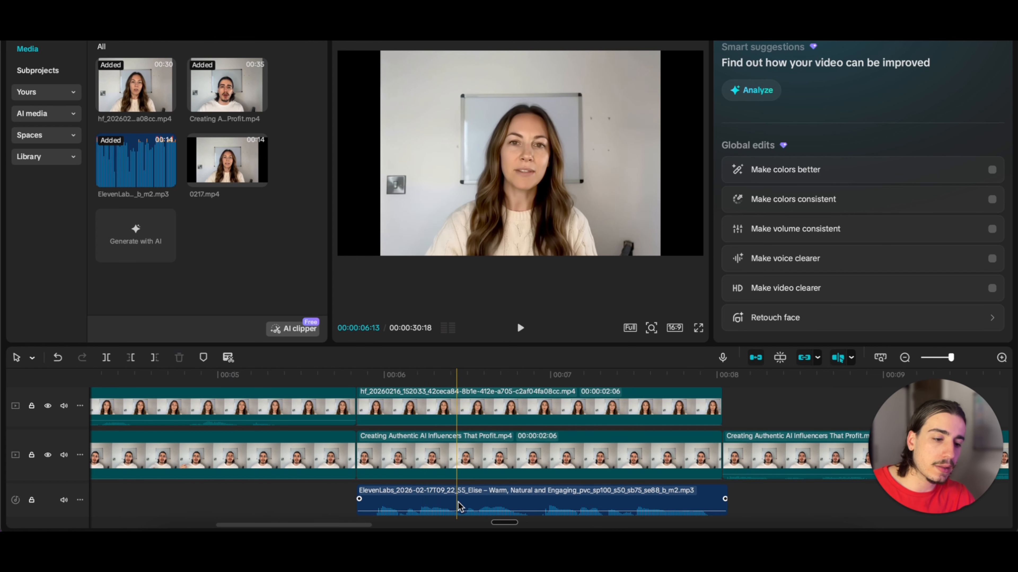
scroll(501, 481, right, 2)
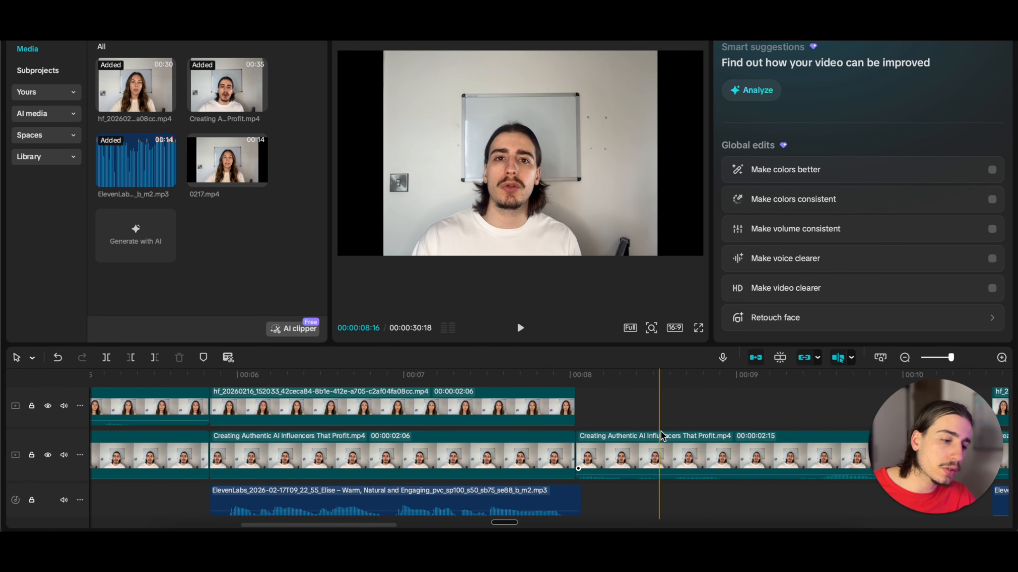
scroll(661, 435, right, 1)
scroll(662, 435, right, 1)
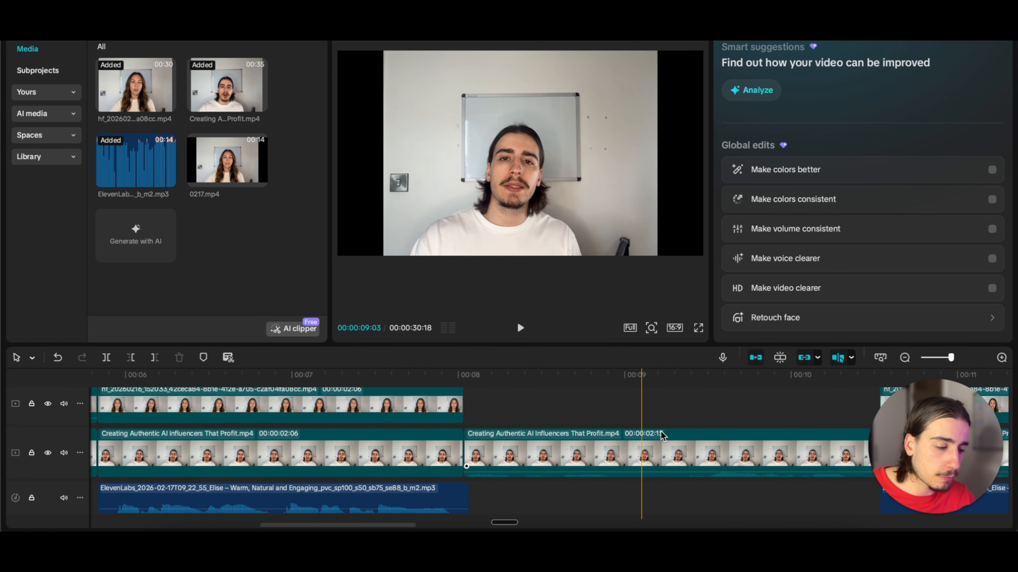
scroll(656, 423, left, 5)
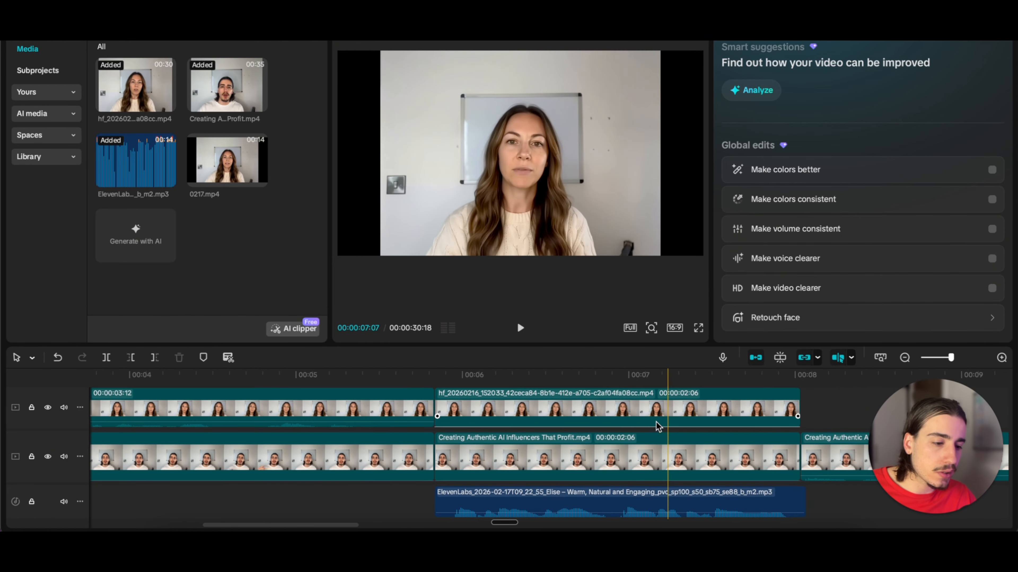
scroll(656, 422, up, 2)
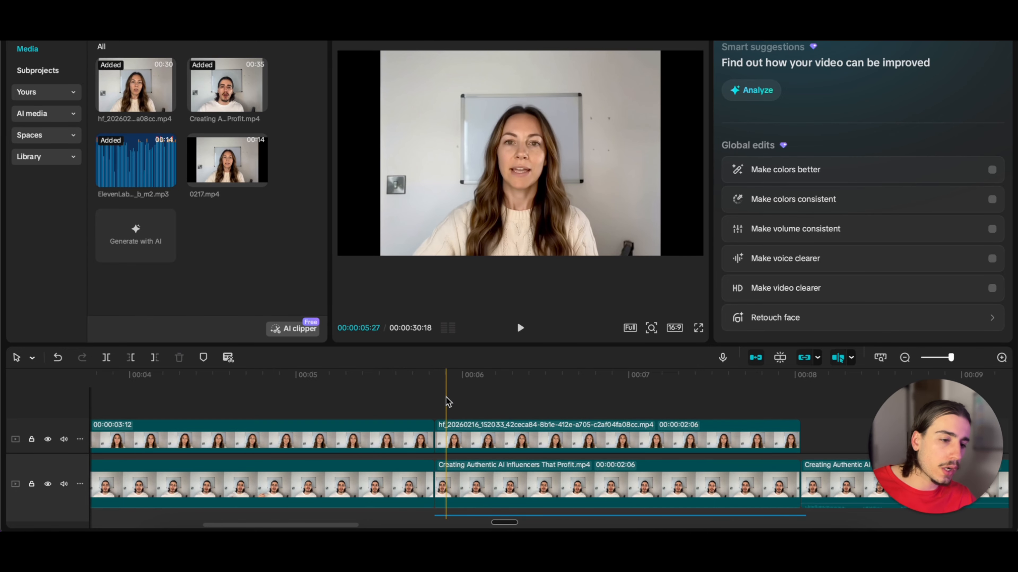
scroll(457, 396, left, 5)
scroll(470, 397, down, 1)
click(467, 396)
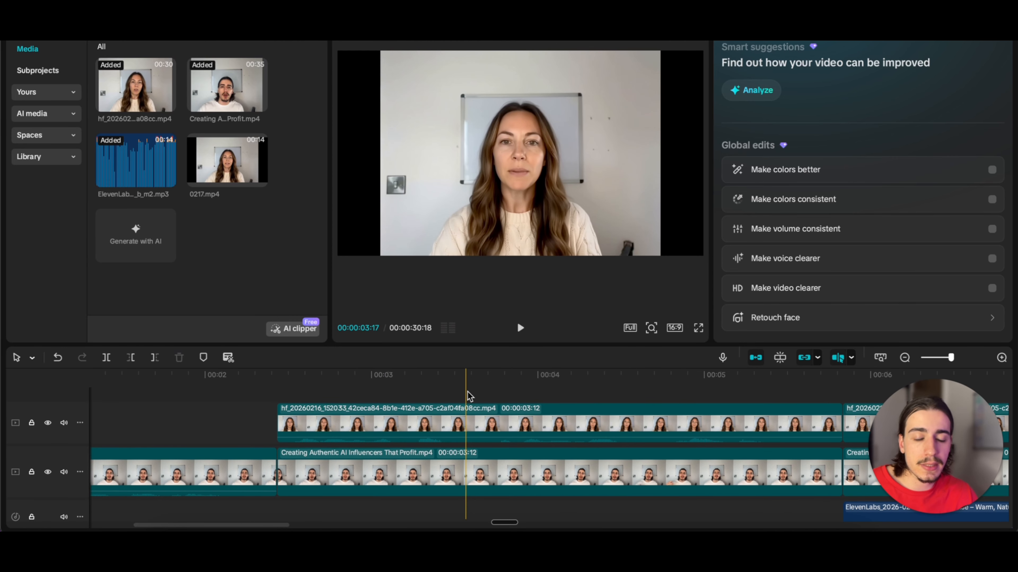